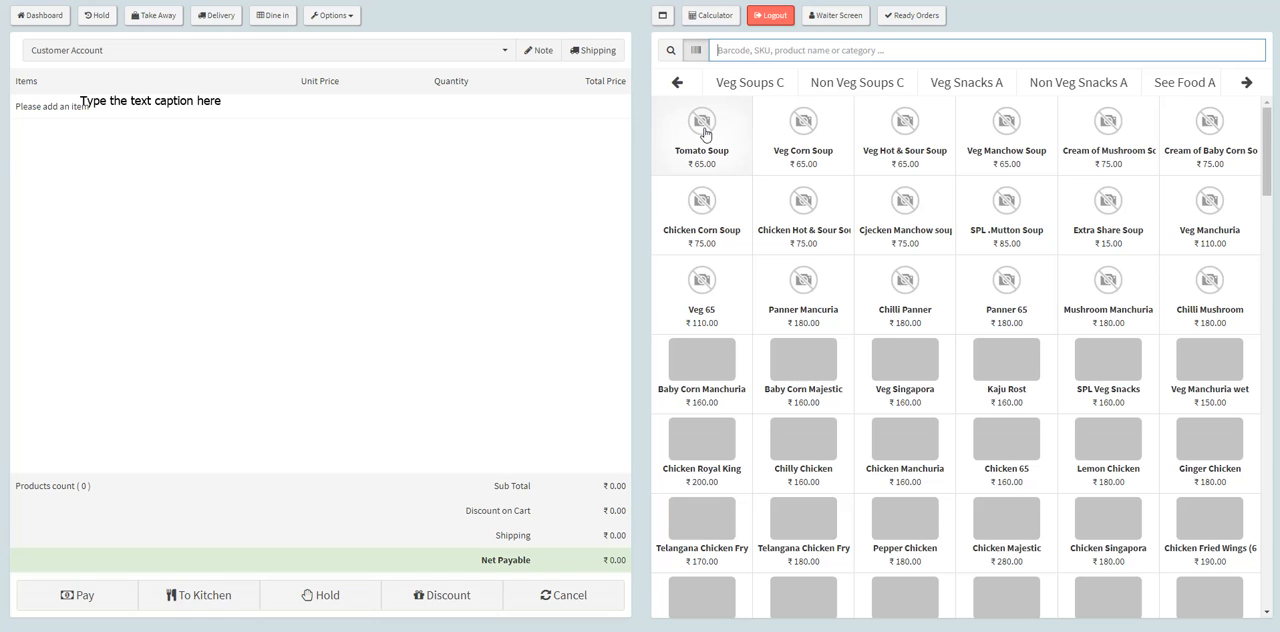
Step: Add one Chicken Royal King, one Tantoori Chicken (Full) and one Tomato Soup to the cart from their menu categories
{"action": "left_click", "coordinate": [1117, 84]}
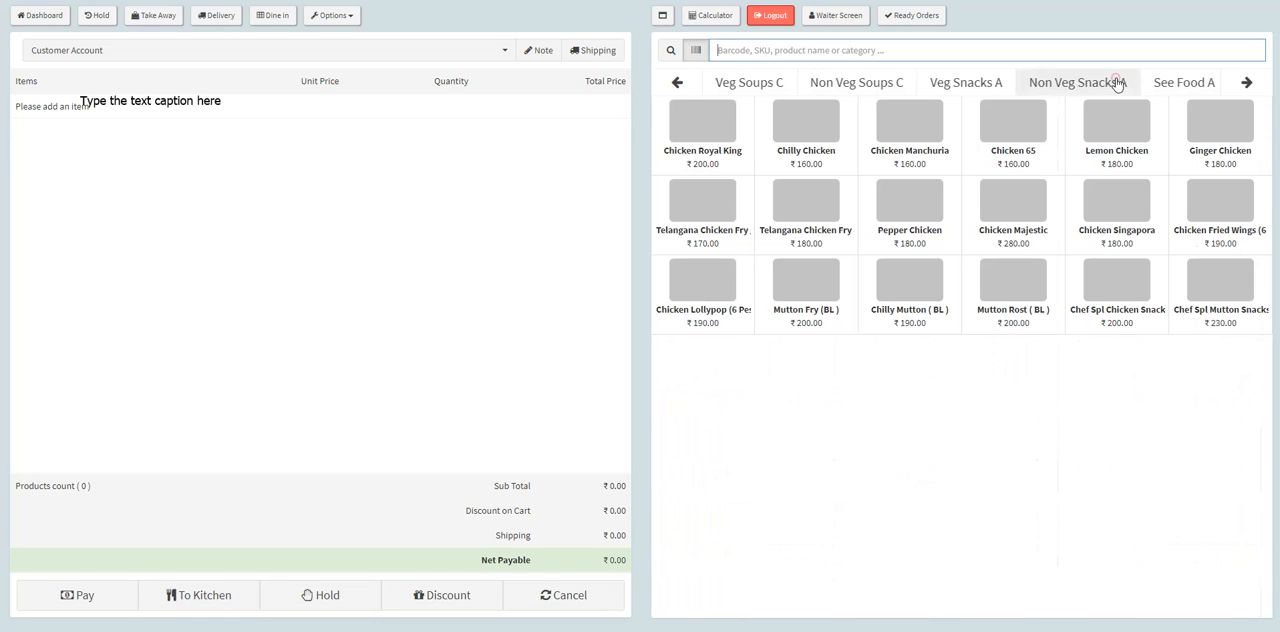
{"action": "left_click", "coordinate": [702, 128]}
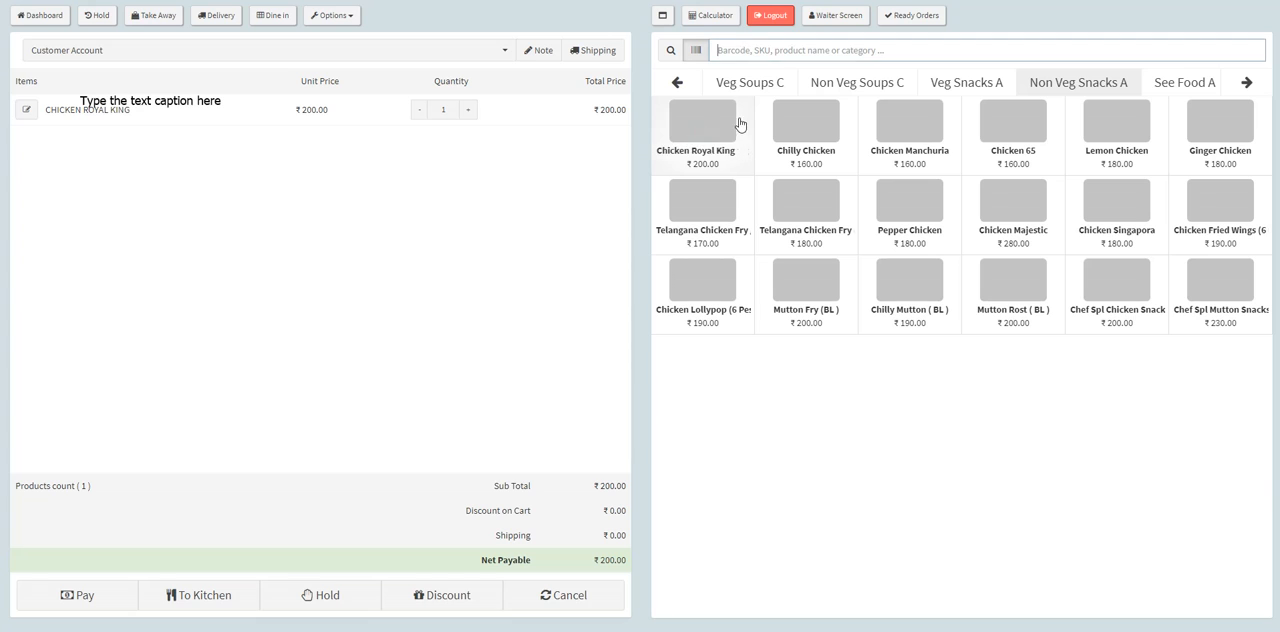
{"action": "left_click", "coordinate": [1246, 84]}
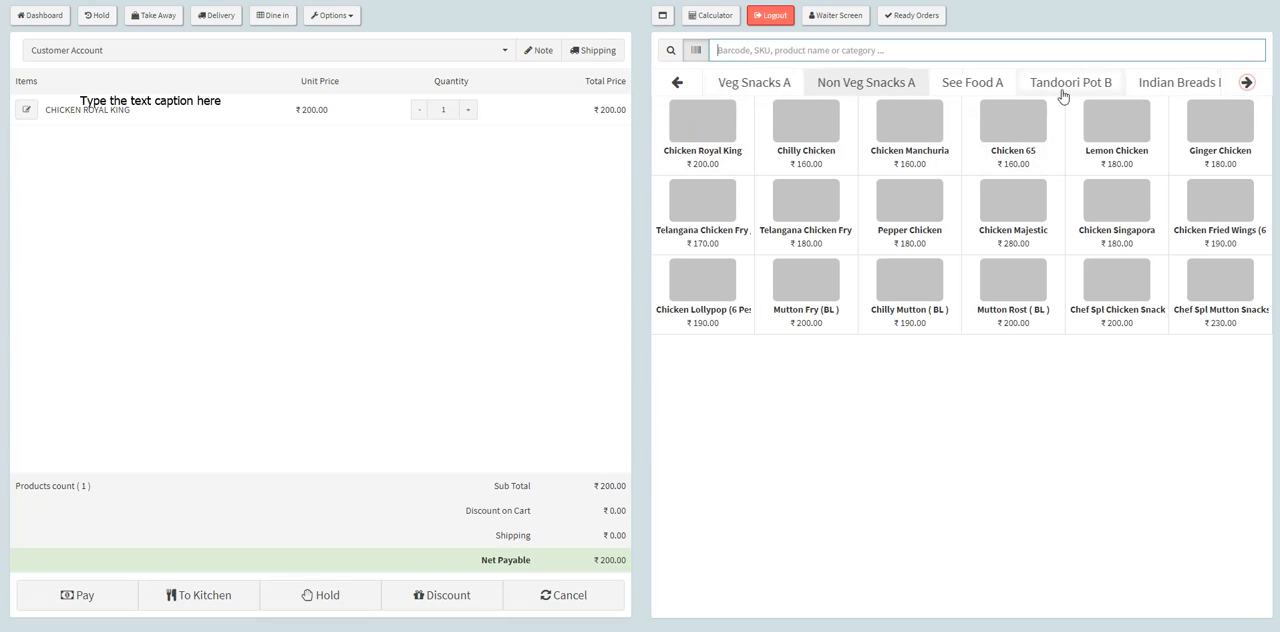
{"action": "left_click", "coordinate": [1050, 86]}
{"action": "left_click", "coordinate": [701, 137]}
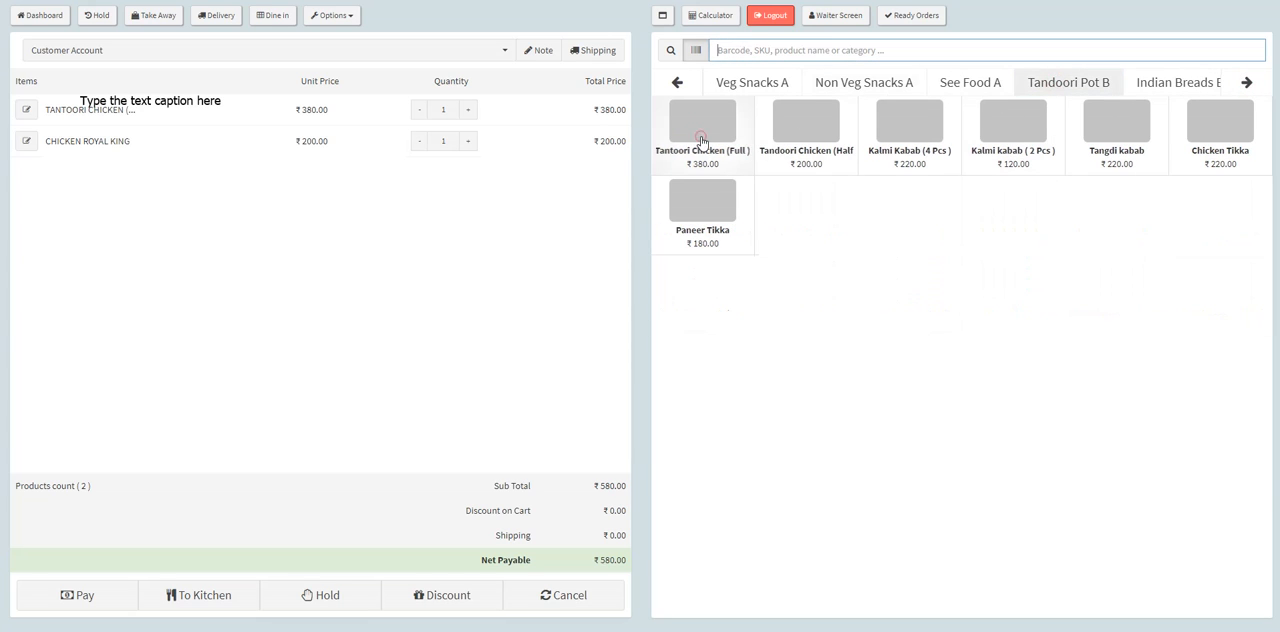
{"action": "left_click", "coordinate": [678, 84]}
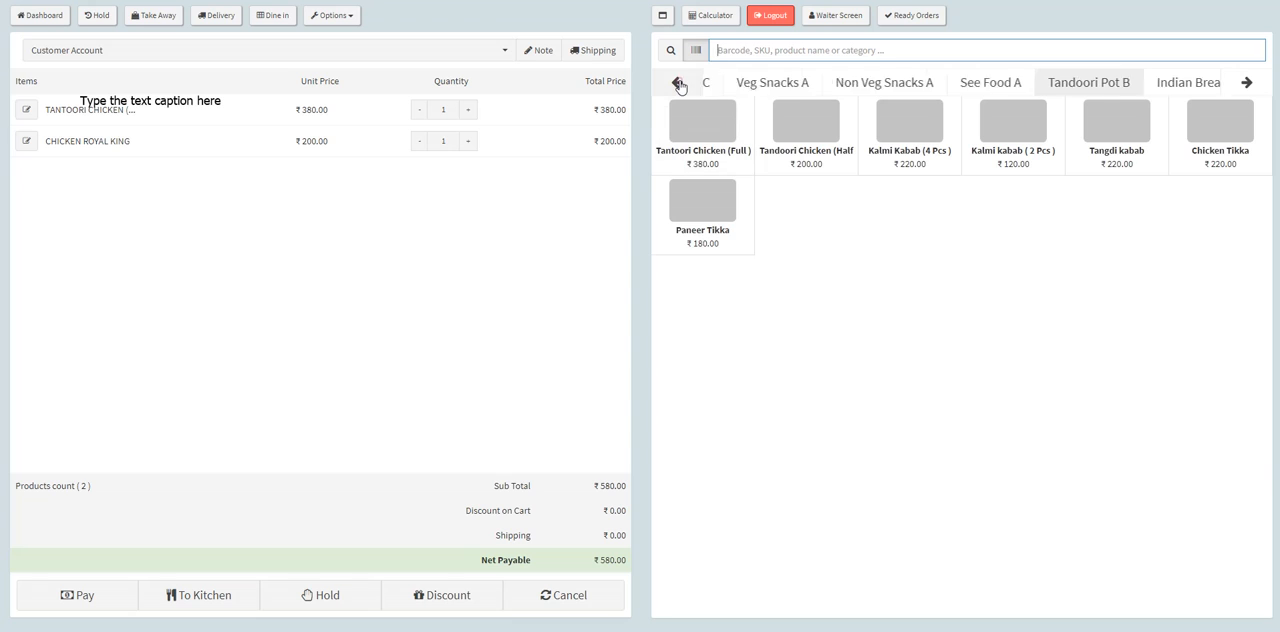
{"action": "left_click", "coordinate": [678, 84]}
{"action": "left_click", "coordinate": [721, 85]}
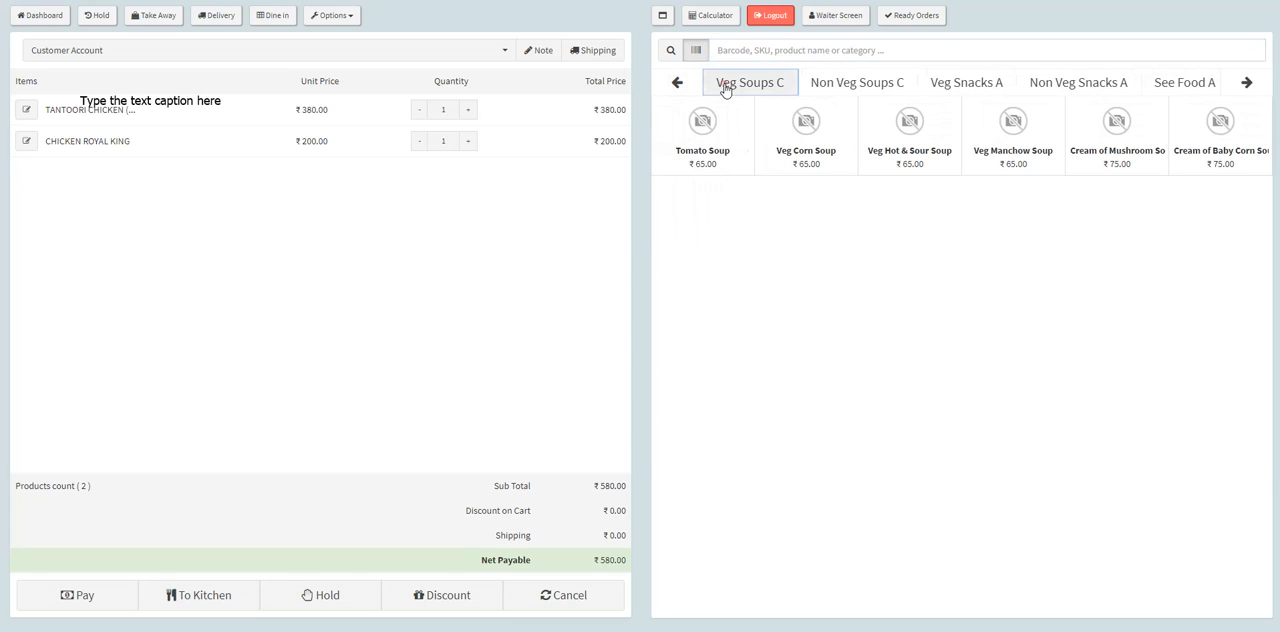
{"action": "left_click", "coordinate": [705, 137]}
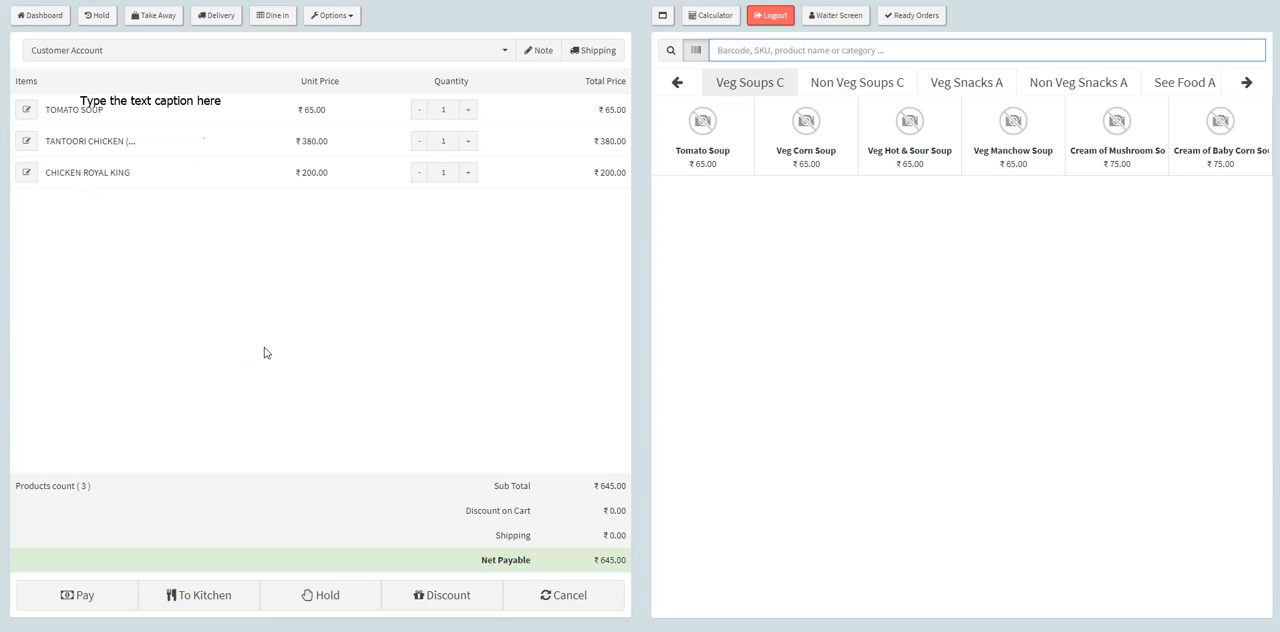
Step: Send the order to the kitchen as Dine In at table Private Room 2, without printing the receipt
{"action": "left_click", "coordinate": [215, 597]}
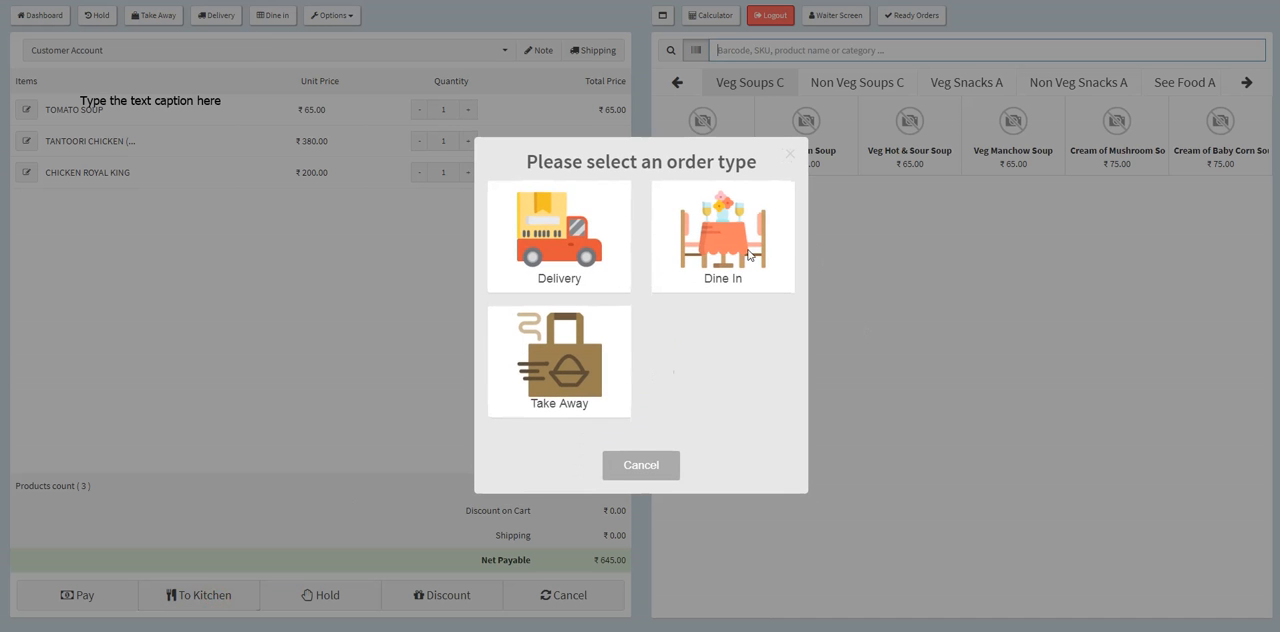
{"action": "left_click", "coordinate": [749, 255]}
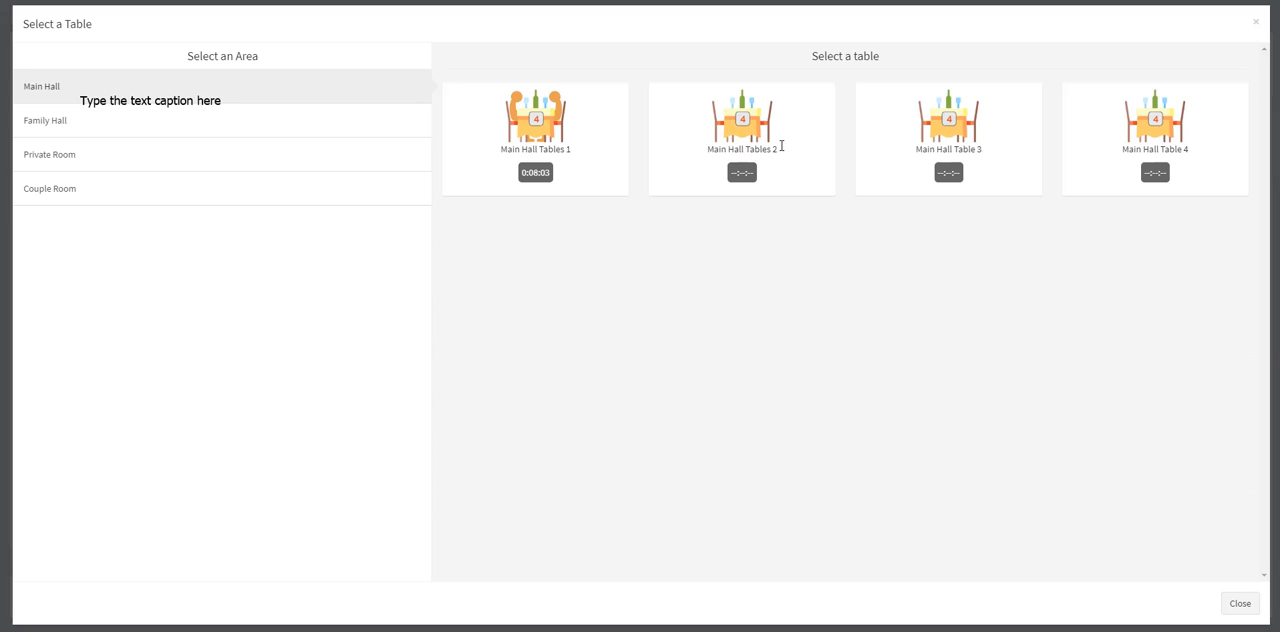
{"action": "left_click", "coordinate": [88, 144]}
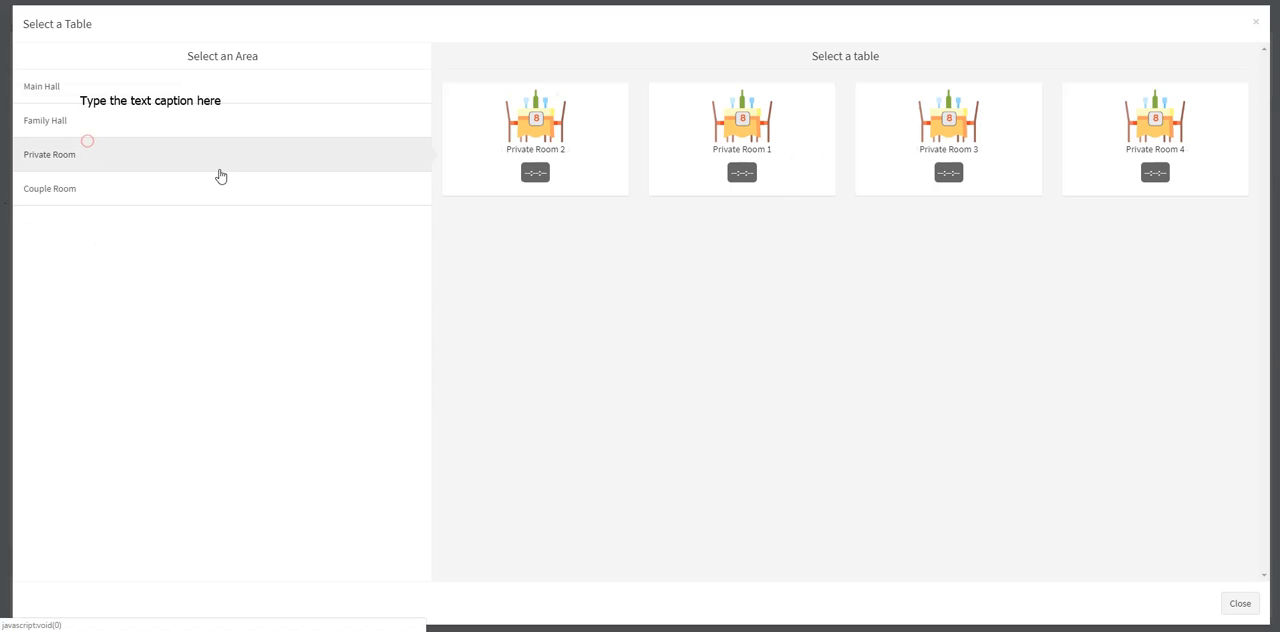
{"action": "left_click", "coordinate": [582, 145]}
{"action": "left_click", "coordinate": [101, 229]}
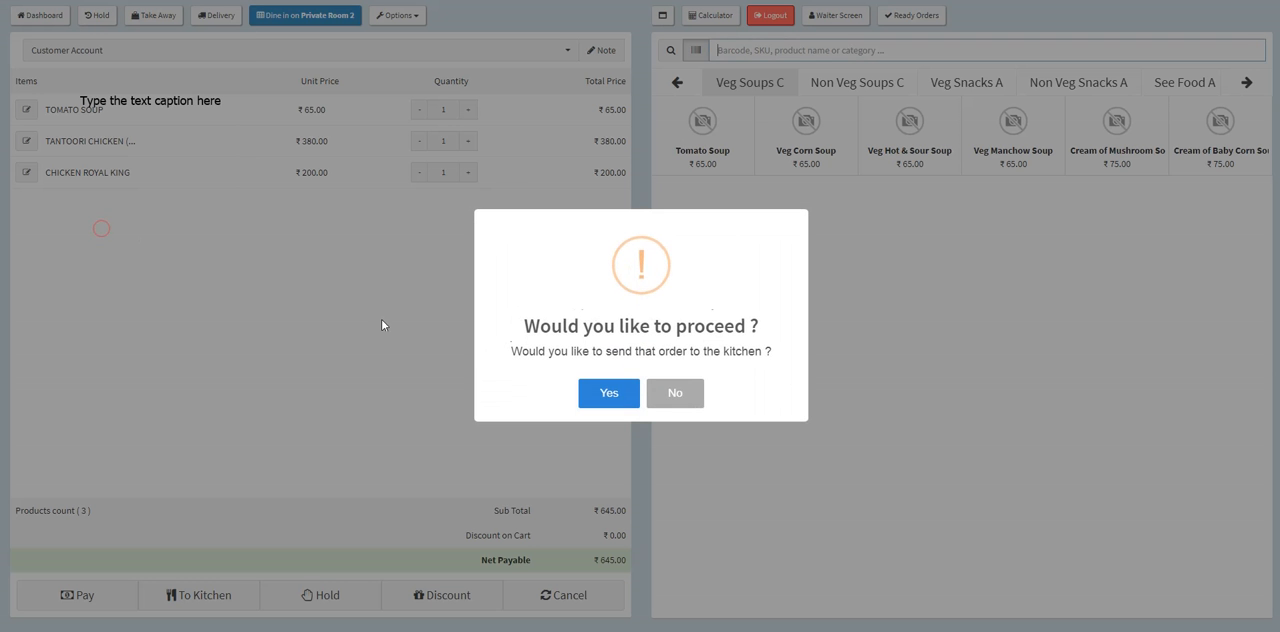
{"action": "left_click", "coordinate": [602, 392]}
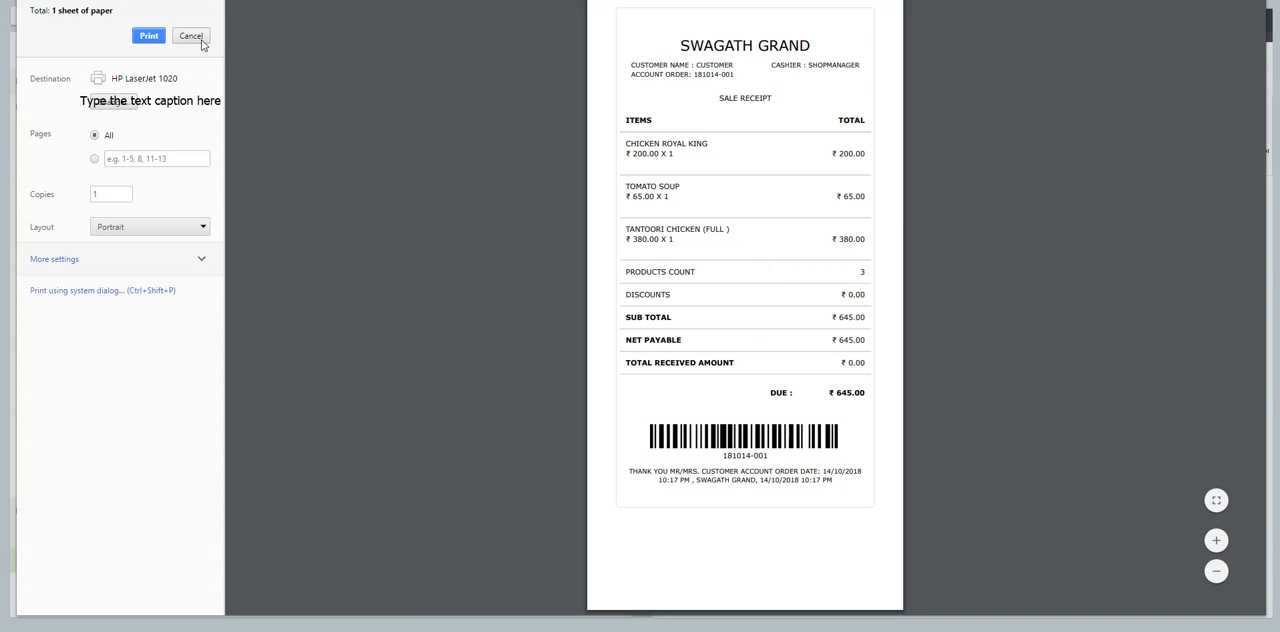
{"action": "left_click", "coordinate": [191, 36]}
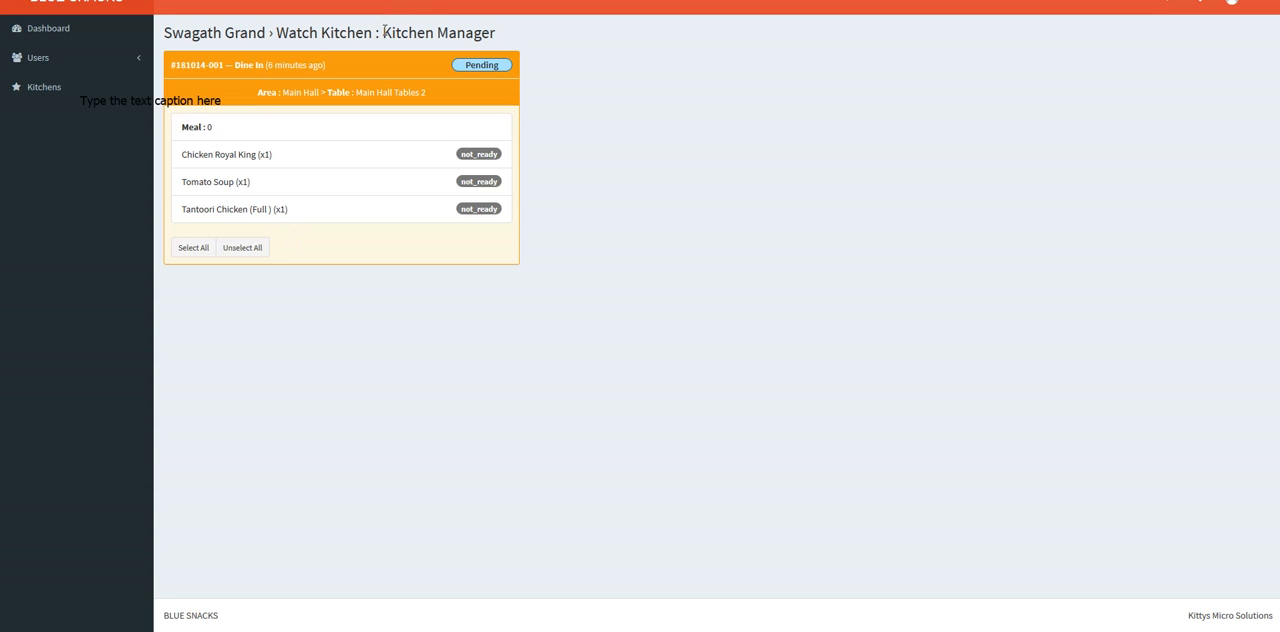
Step: Start cooking all three items of the pending dine-in order in the Kitchen Manager view
{"action": "left_click_drag", "start_coordinate": [384, 32], "coordinate": [512, 32]}
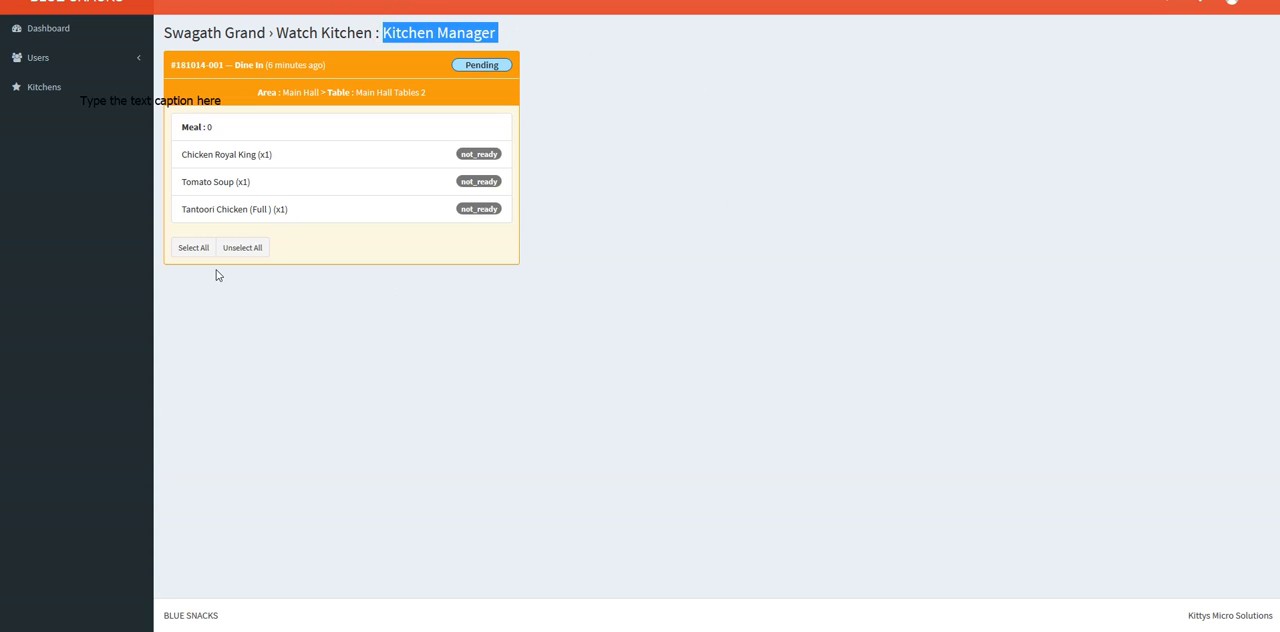
{"action": "left_click", "coordinate": [217, 180]}
{"action": "left_click", "coordinate": [218, 156]}
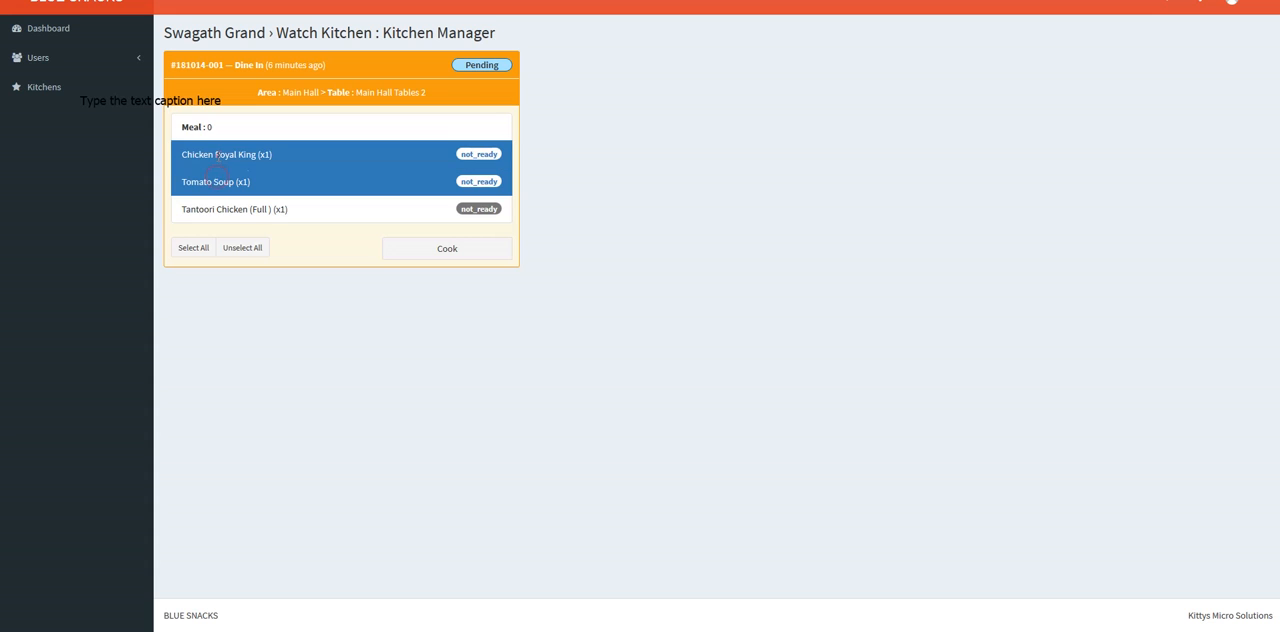
{"action": "left_click", "coordinate": [193, 247]}
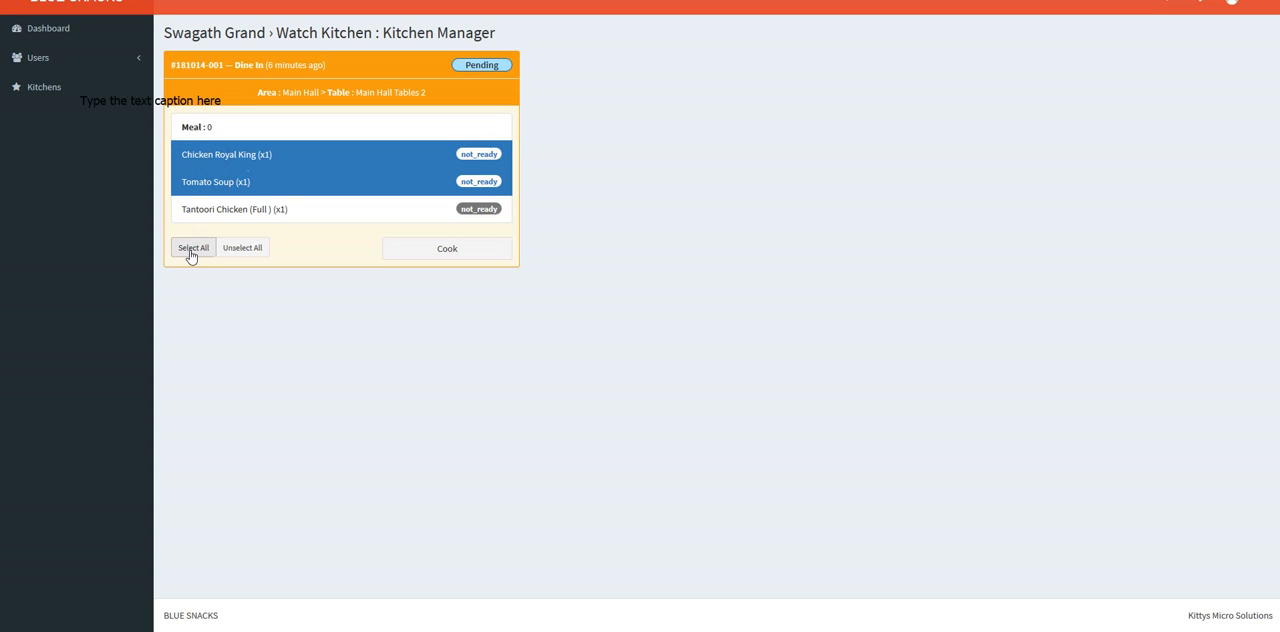
{"action": "left_click", "coordinate": [455, 252]}
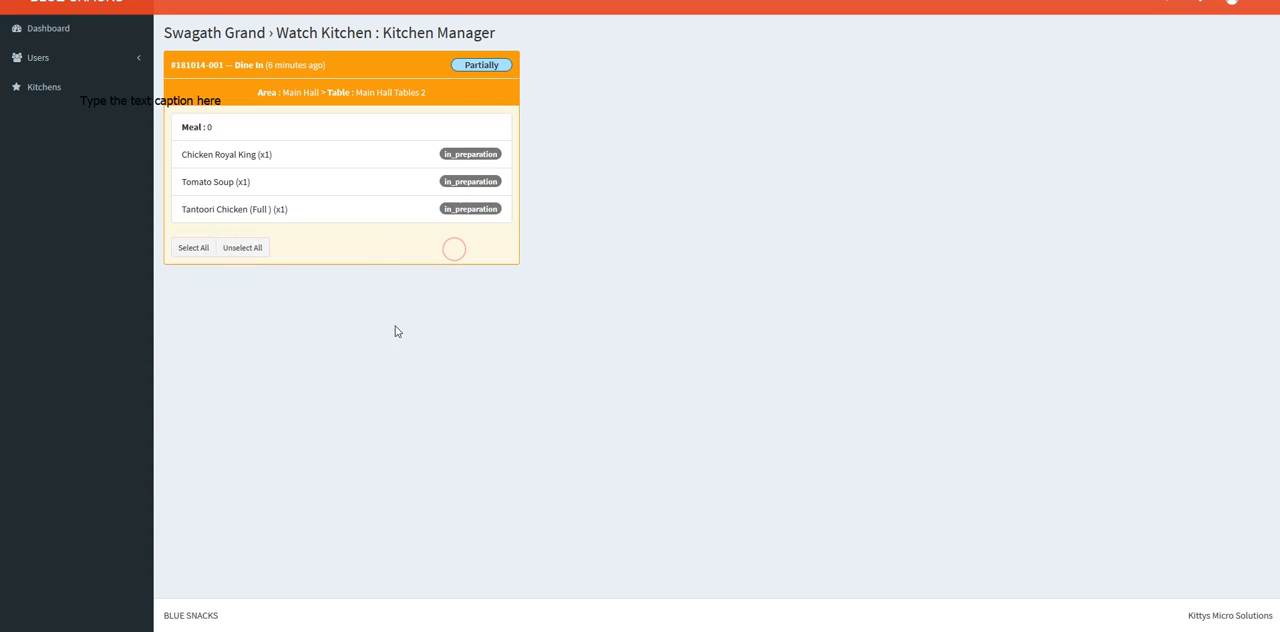
Step: Mark all three items in preparation on the dine-in order as ready
{"action": "left_click_drag", "start_coordinate": [447, 154], "coordinate": [522, 152]}
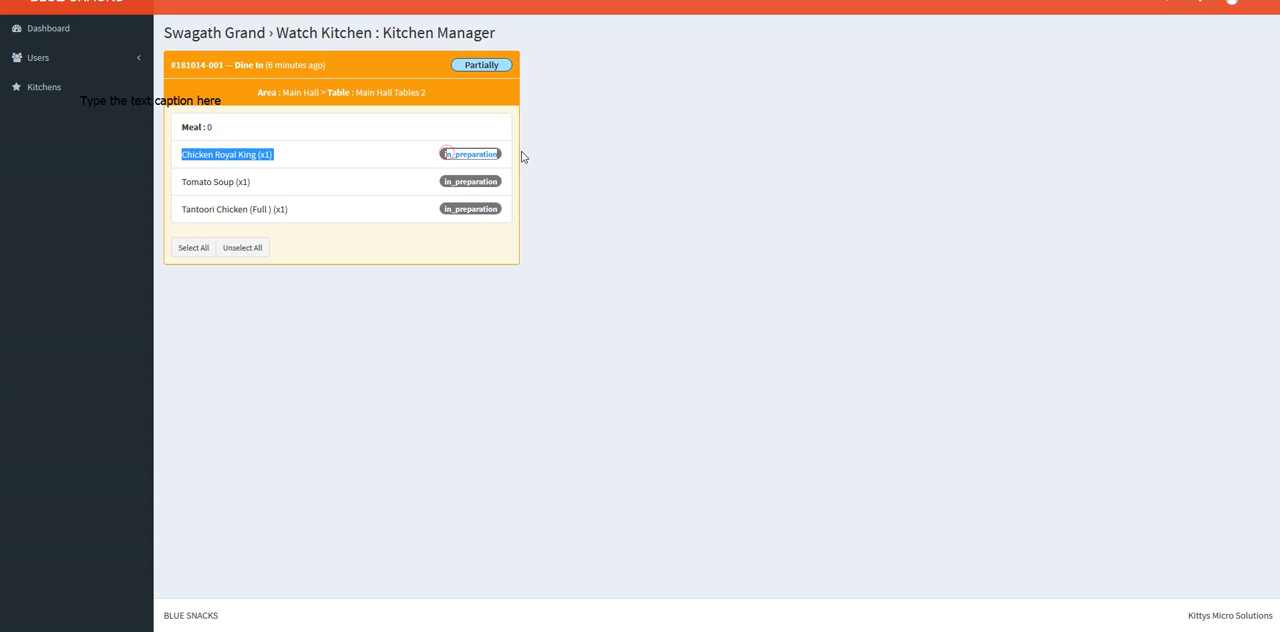
{"action": "left_click", "coordinate": [474, 191]}
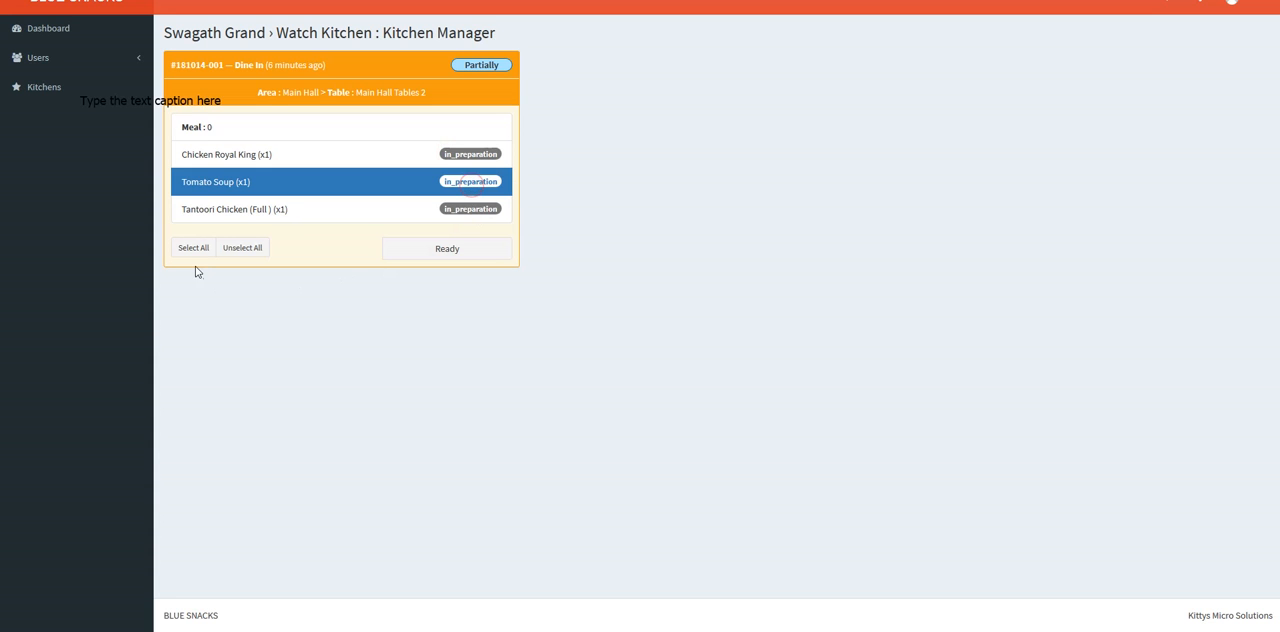
{"action": "left_click", "coordinate": [193, 248]}
{"action": "left_click", "coordinate": [446, 248]}
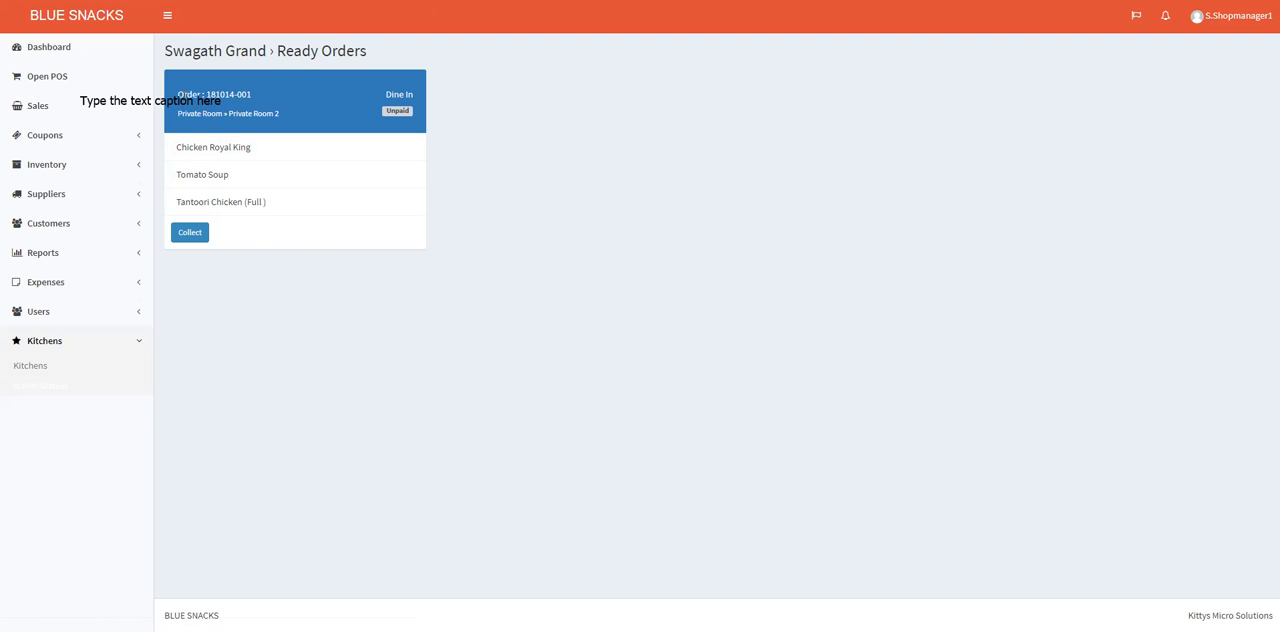
Step: Collect the ready dine-in order for Private Room 2
{"action": "left_click", "coordinate": [389, 94]}
{"action": "triple_click", "coordinate": [288, 115]}
{"action": "left_click", "coordinate": [190, 233]}
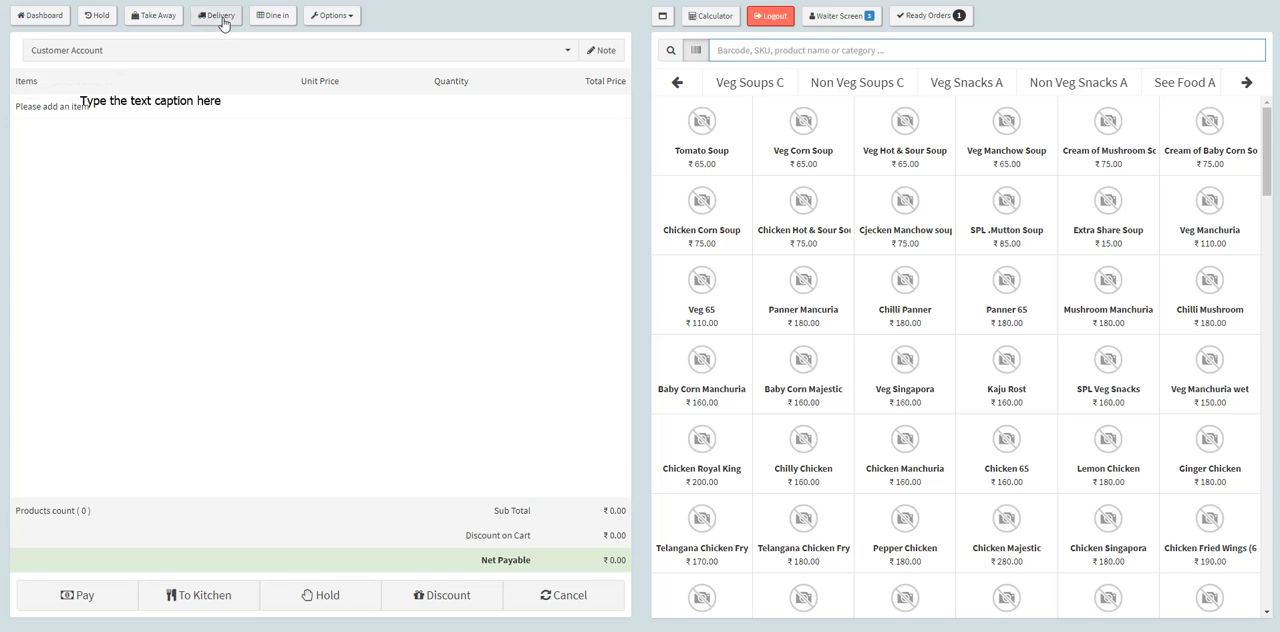
Step: Open the running order of table Private Room 2 for new items and add one Tomato Soup and one Veg Corn Soup
{"action": "left_click", "coordinate": [277, 18]}
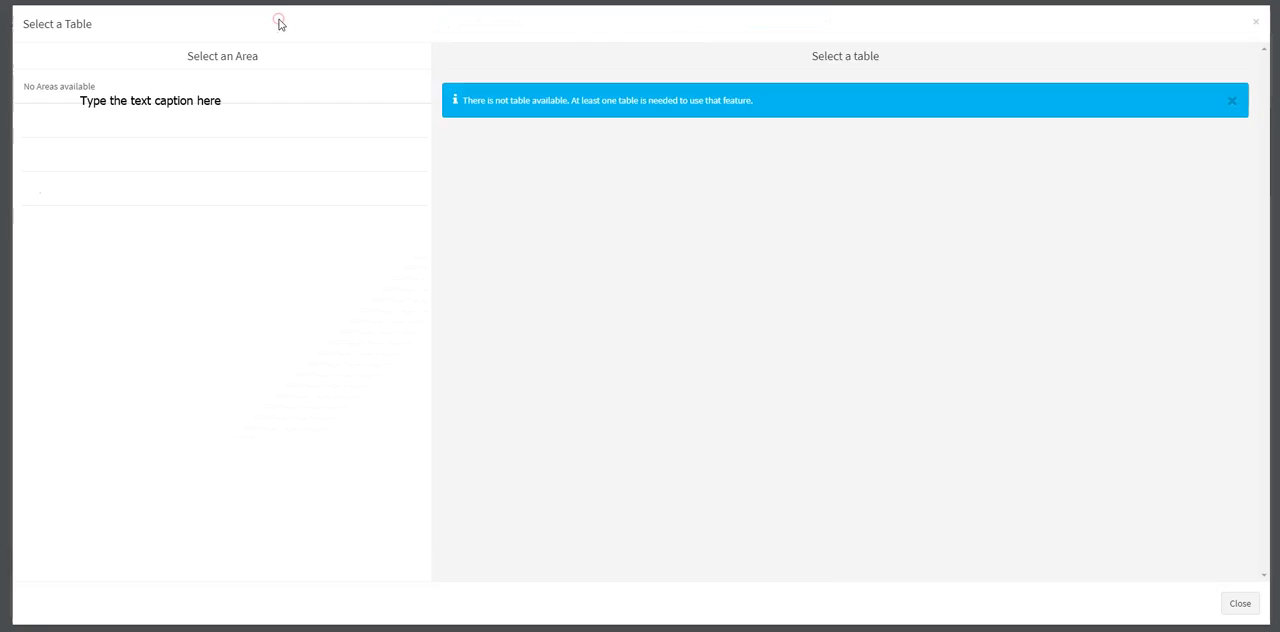
{"action": "left_click", "coordinate": [241, 157]}
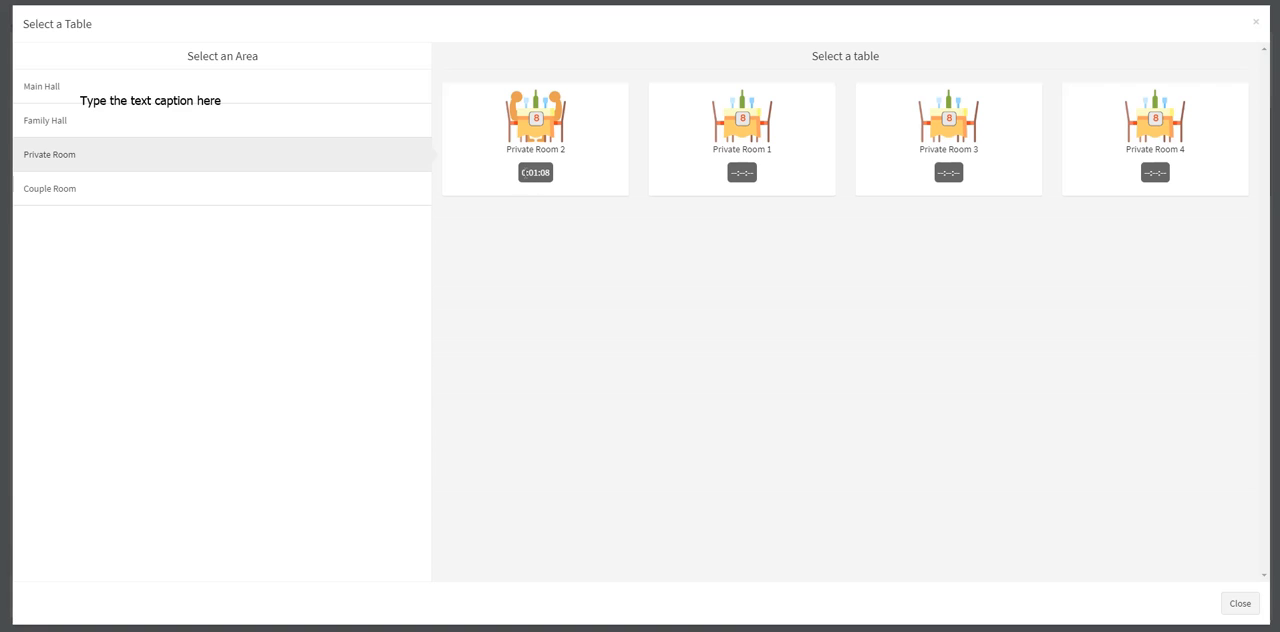
{"action": "left_click", "coordinate": [557, 177]}
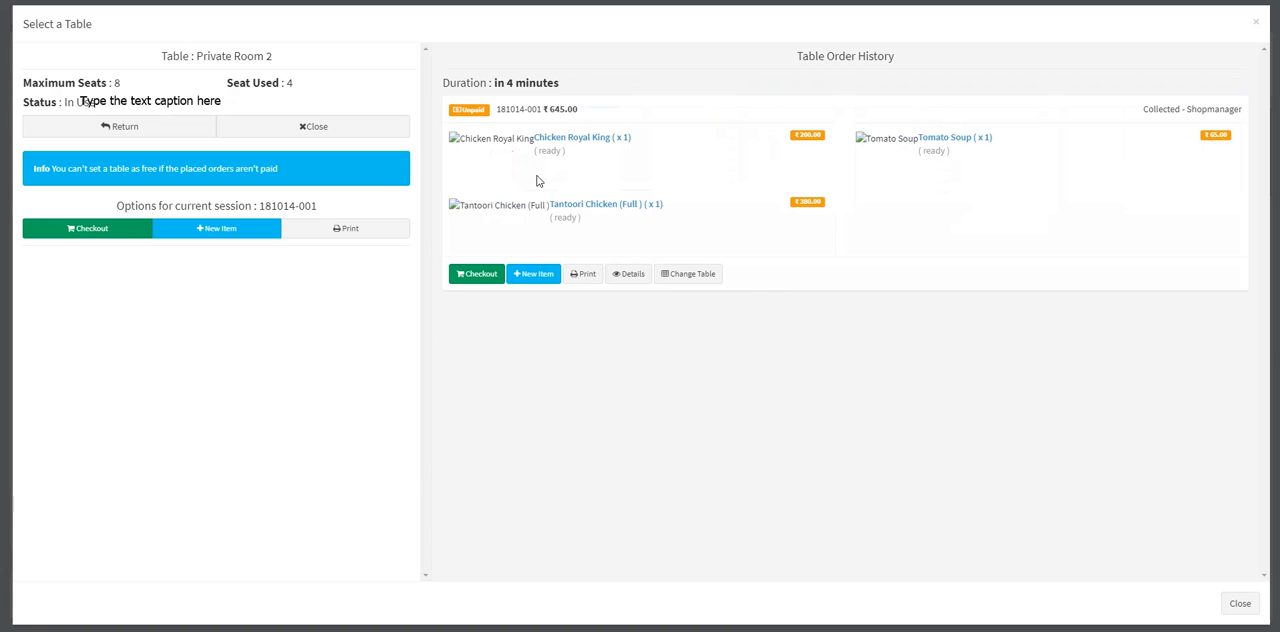
{"action": "left_click", "coordinate": [129, 131]}
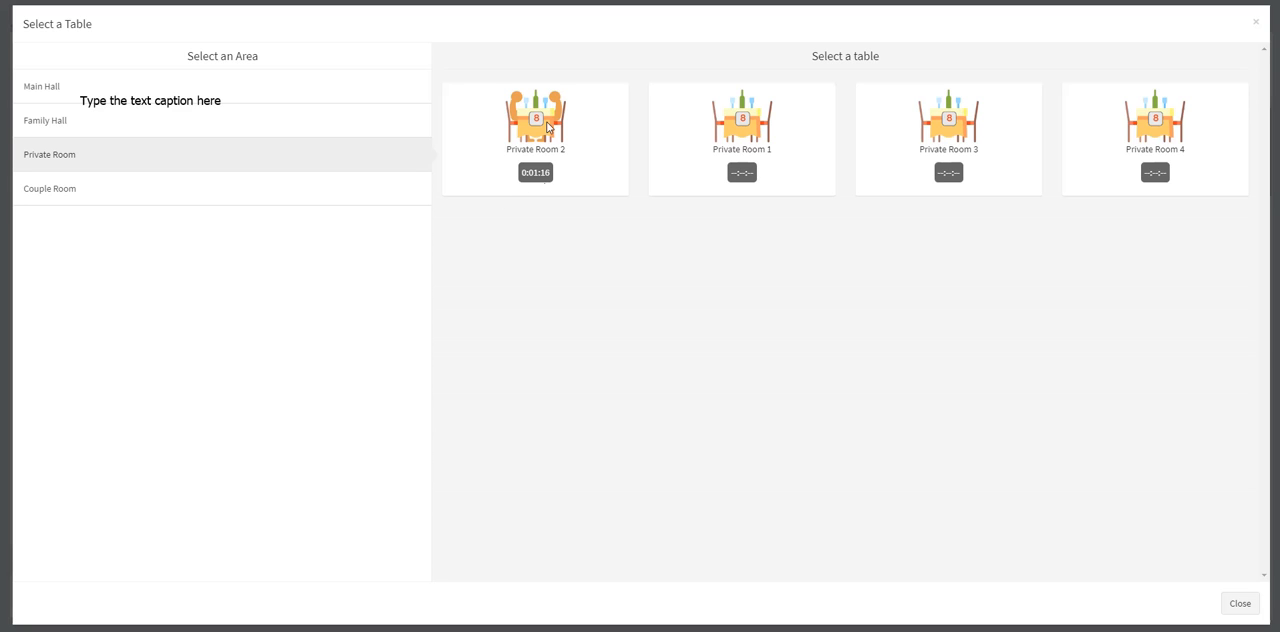
{"action": "left_click", "coordinate": [534, 143]}
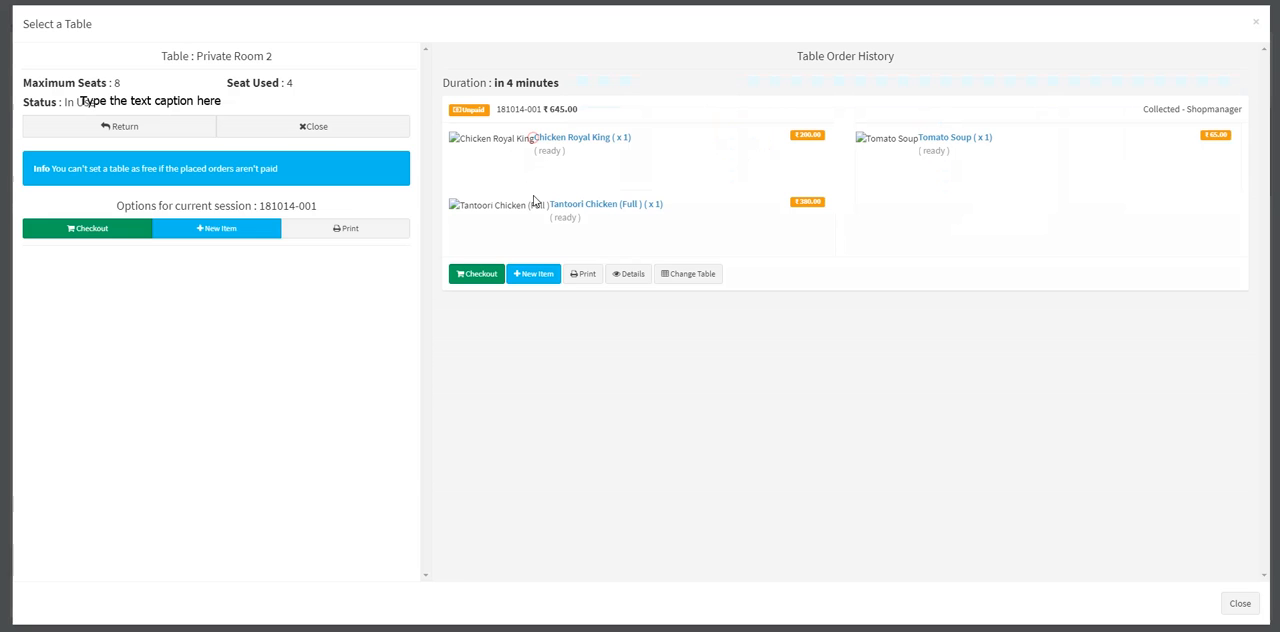
{"action": "left_click", "coordinate": [205, 236]}
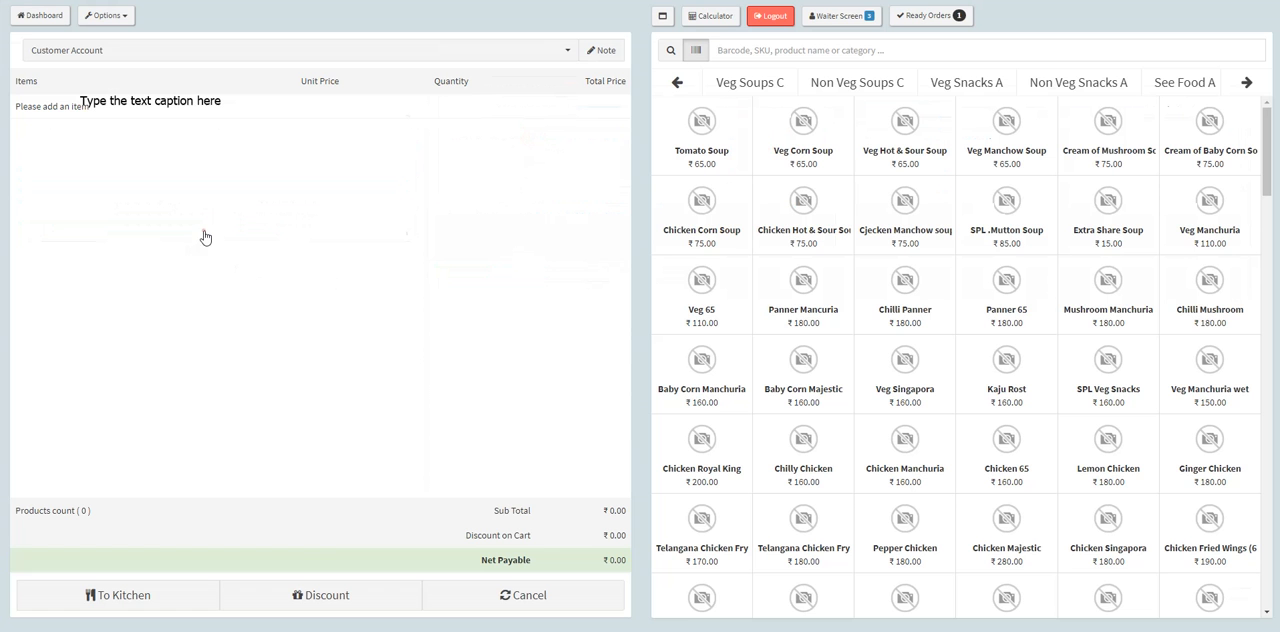
{"action": "left_click", "coordinate": [703, 148]}
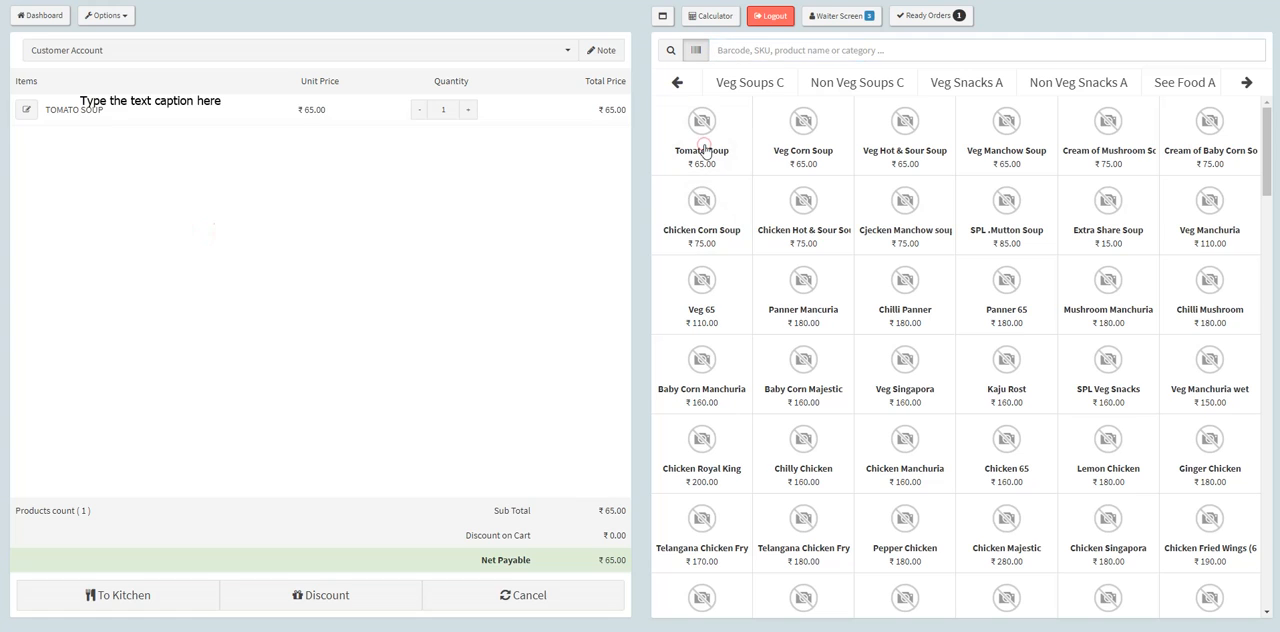
{"action": "left_click", "coordinate": [818, 145]}
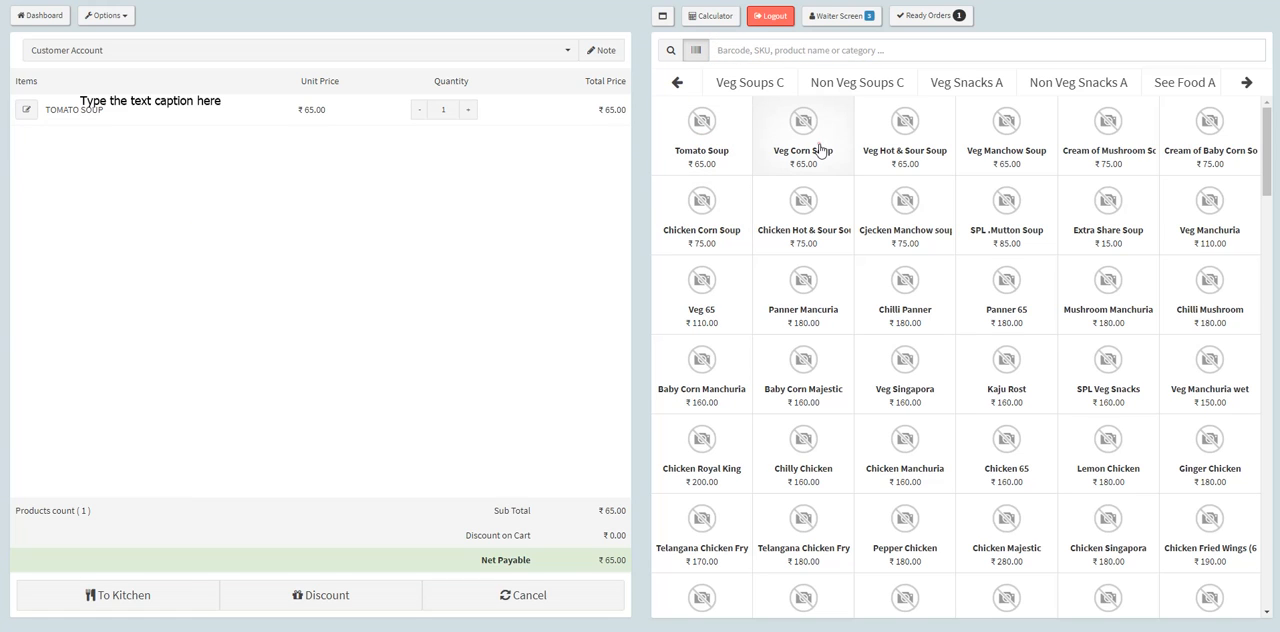
Step: Send the Tomato Soup and Veg Corn Soup to the kitchen as new dine-in items on the running order of Private Room 2
{"action": "left_click", "coordinate": [125, 600]}
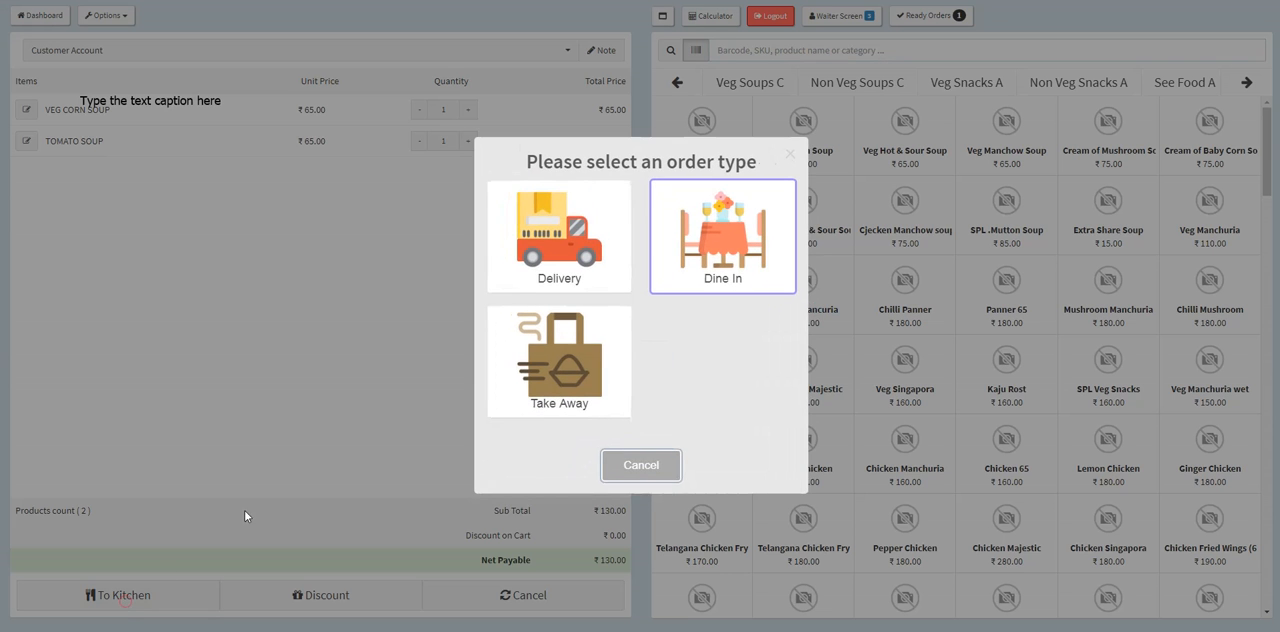
{"action": "left_click", "coordinate": [698, 250]}
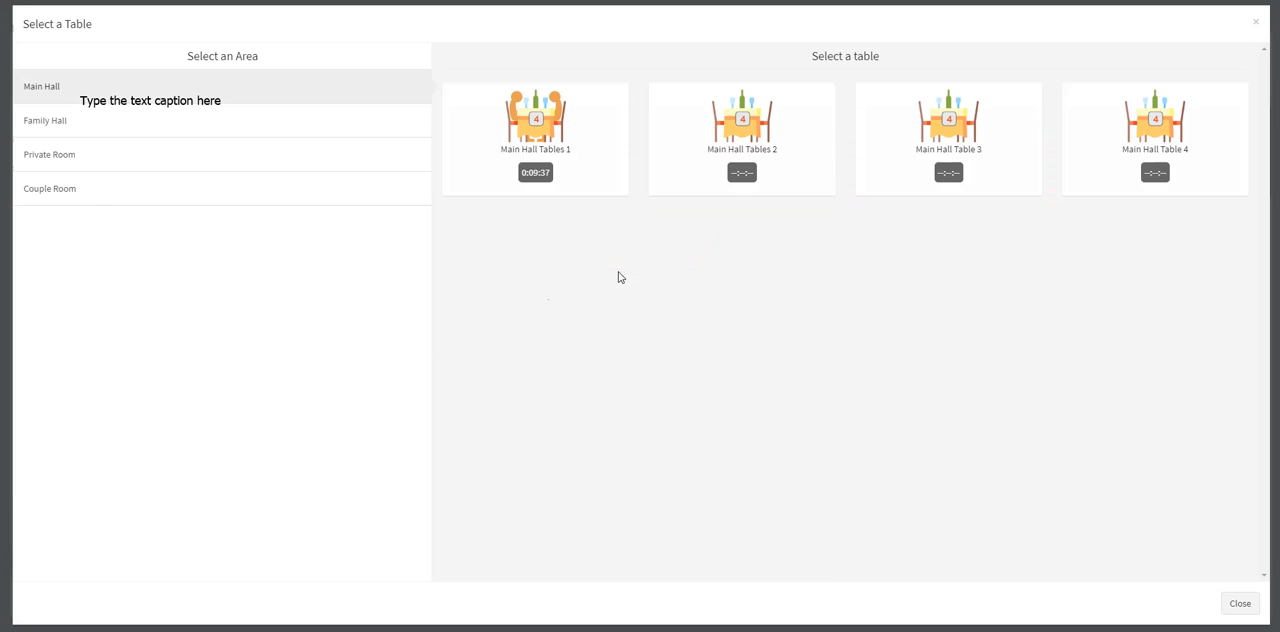
{"action": "left_click", "coordinate": [200, 166]}
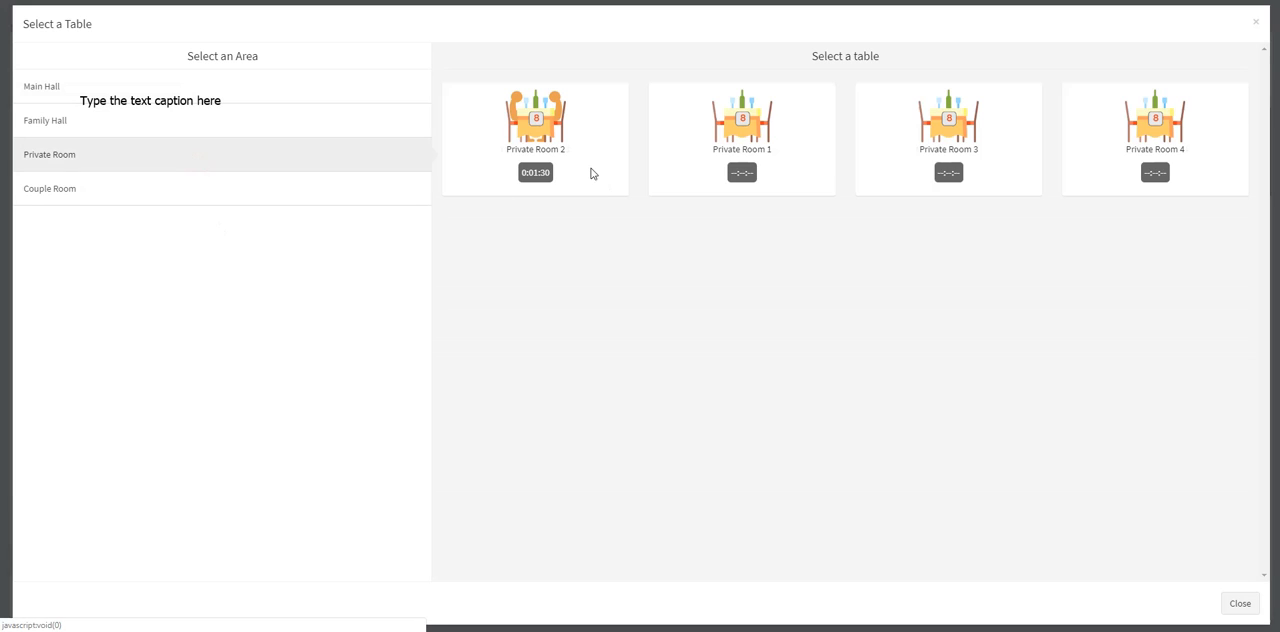
{"action": "left_click", "coordinate": [553, 153]}
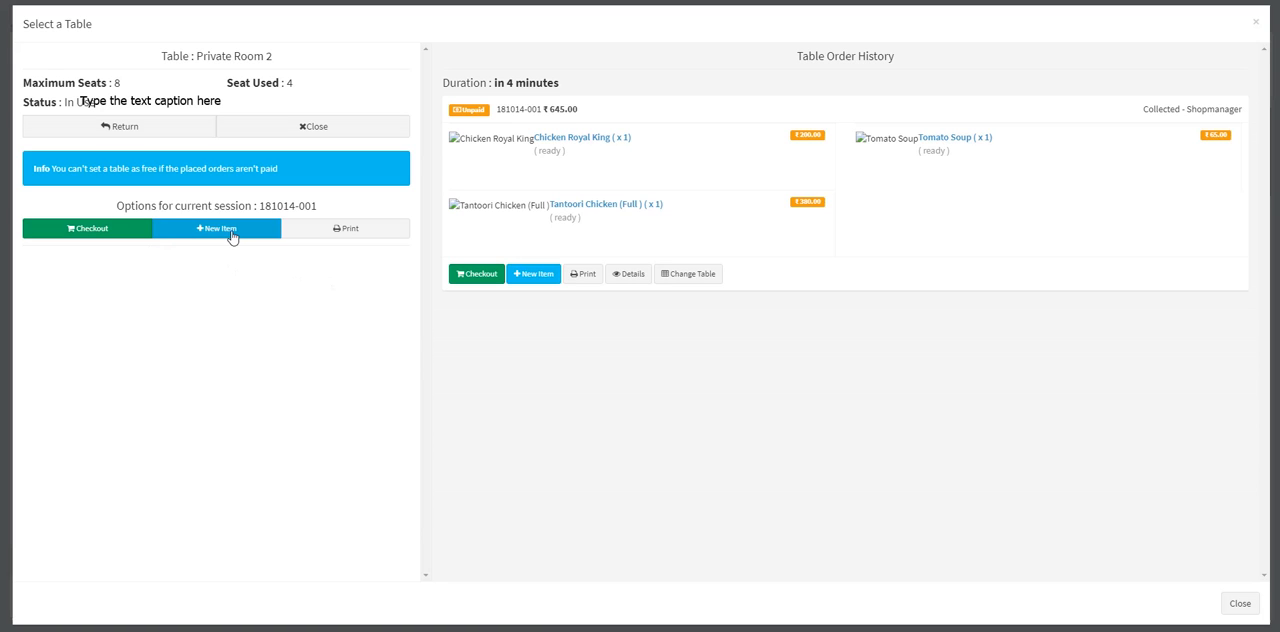
{"action": "left_click", "coordinate": [233, 233]}
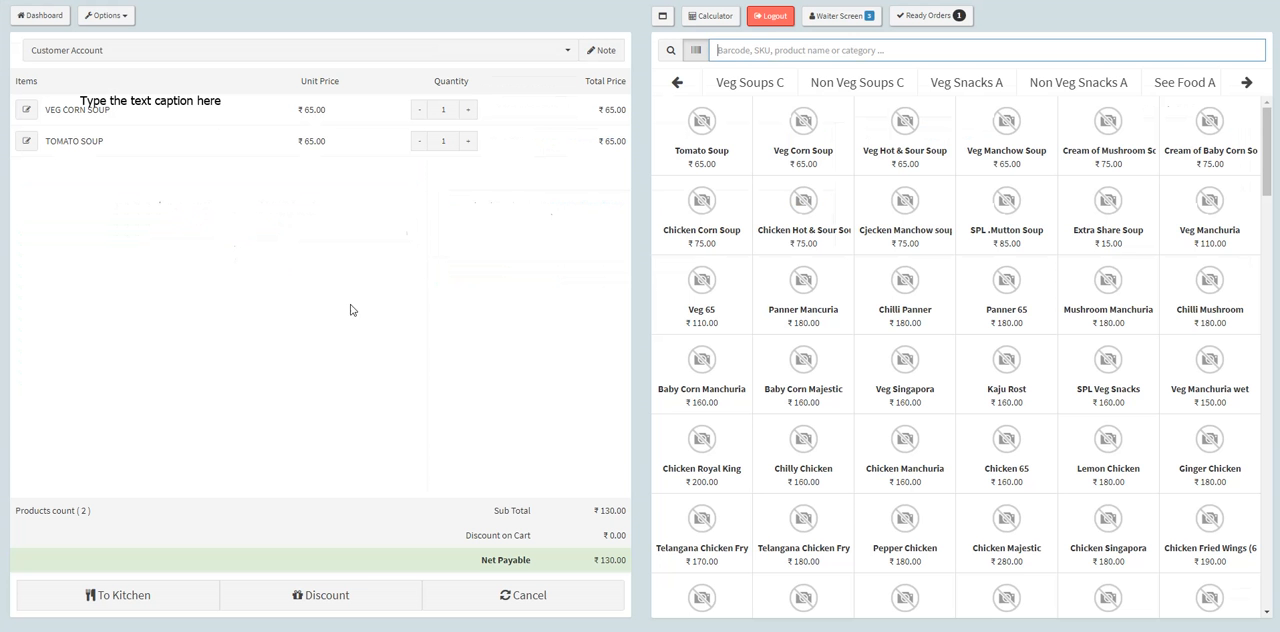
{"action": "left_click", "coordinate": [161, 590]}
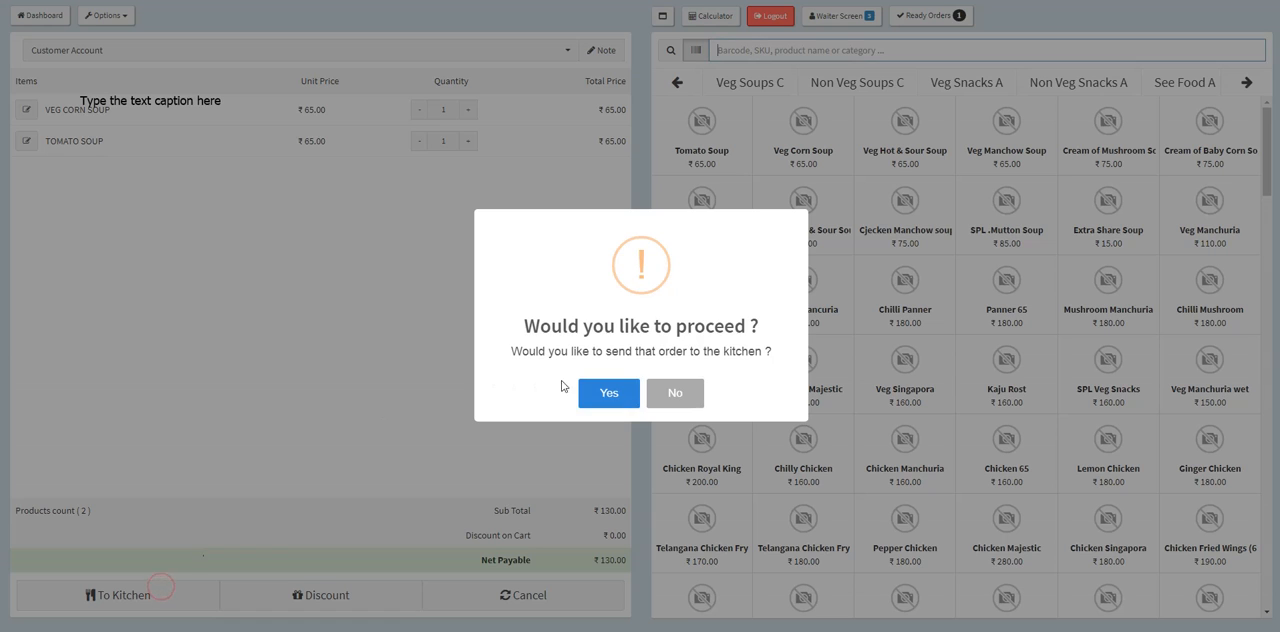
{"action": "left_click", "coordinate": [610, 393]}
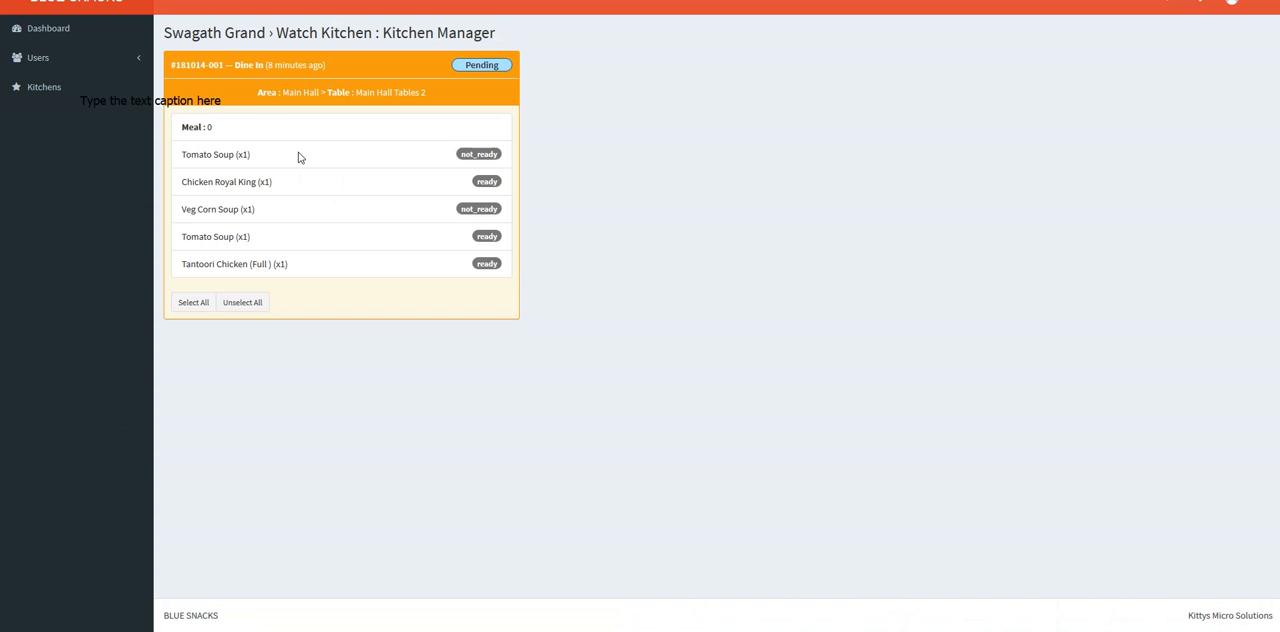
Step: Start cooking the not-ready Tomato Soup and Veg Corn Soup in the Kitchen Manager view
{"action": "left_click", "coordinate": [474, 153]}
{"action": "left_click", "coordinate": [465, 210]}
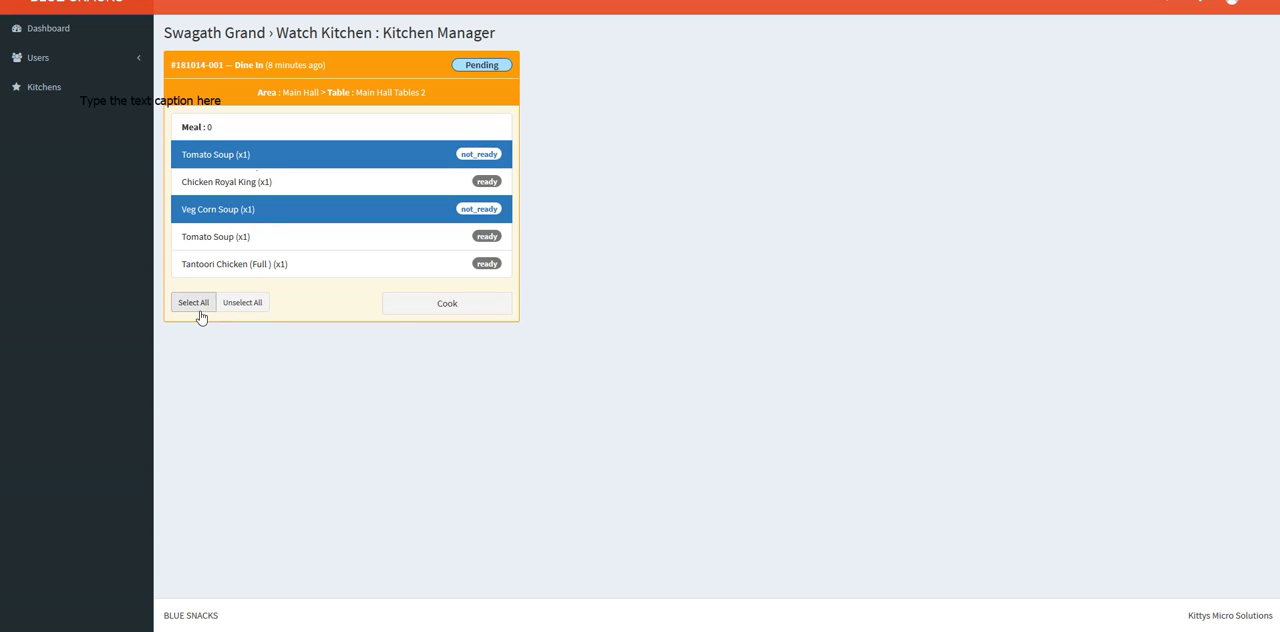
{"action": "left_click", "coordinate": [455, 316]}
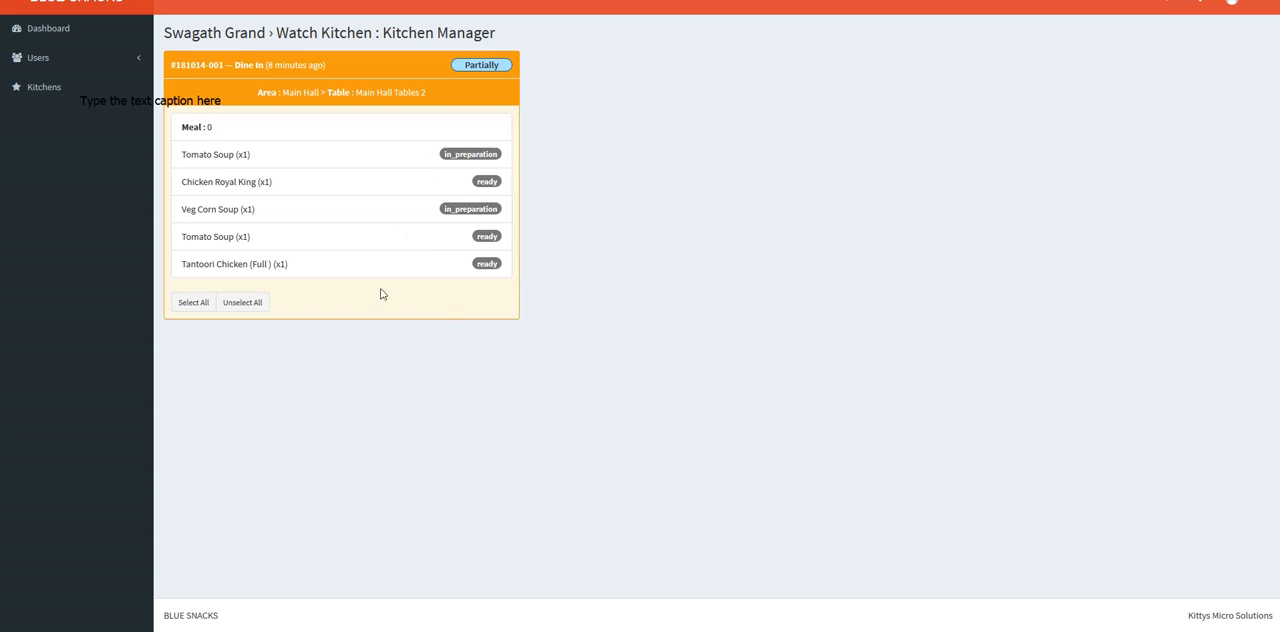
Step: Mark only the in-preparation Tomato Soup and Veg Corn Soup on the dine-in order as ready
{"action": "left_click", "coordinate": [197, 309]}
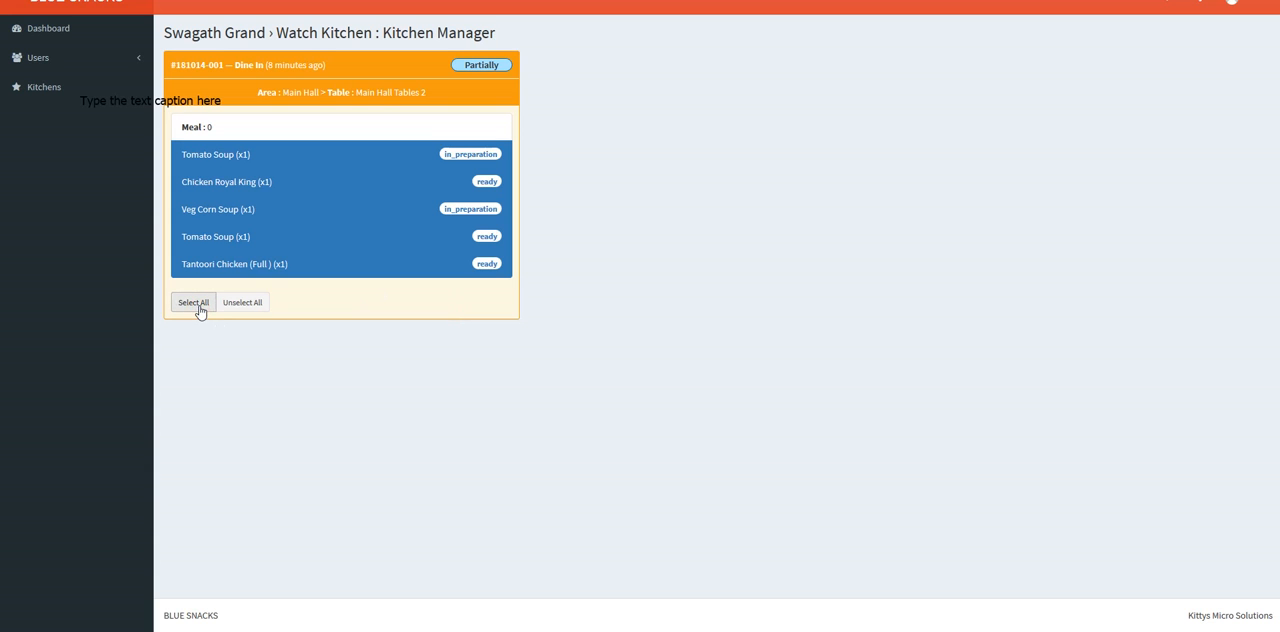
{"action": "left_click", "coordinate": [370, 212]}
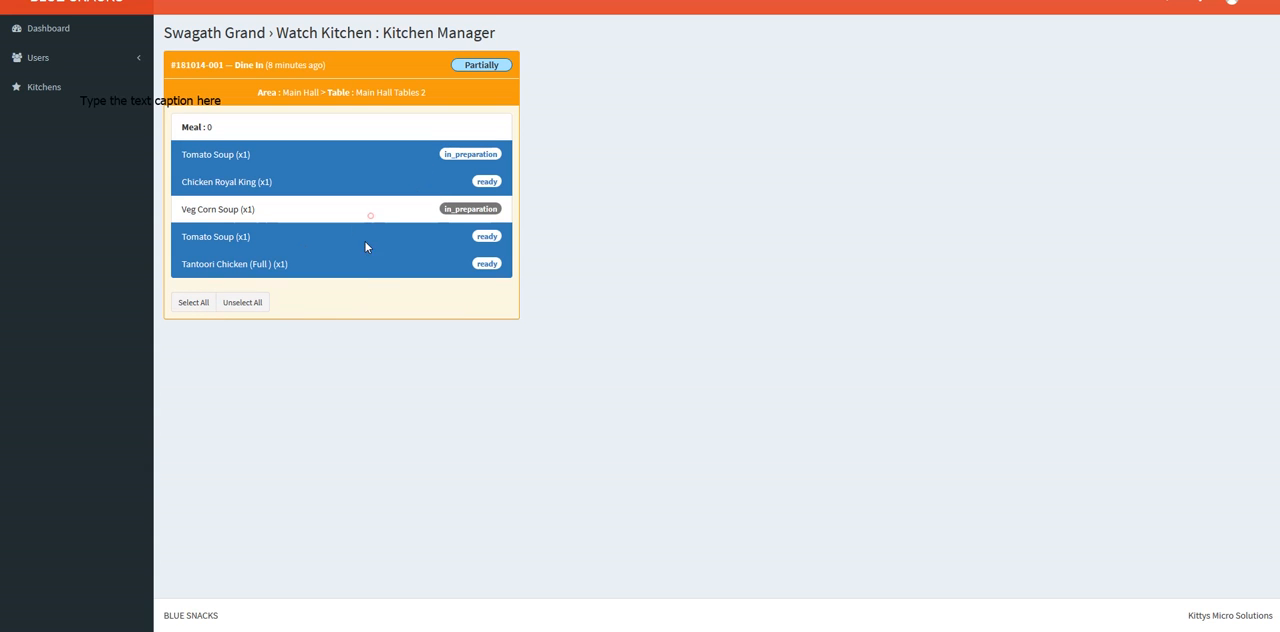
{"action": "left_click", "coordinate": [375, 268]}
{"action": "left_click", "coordinate": [383, 234]}
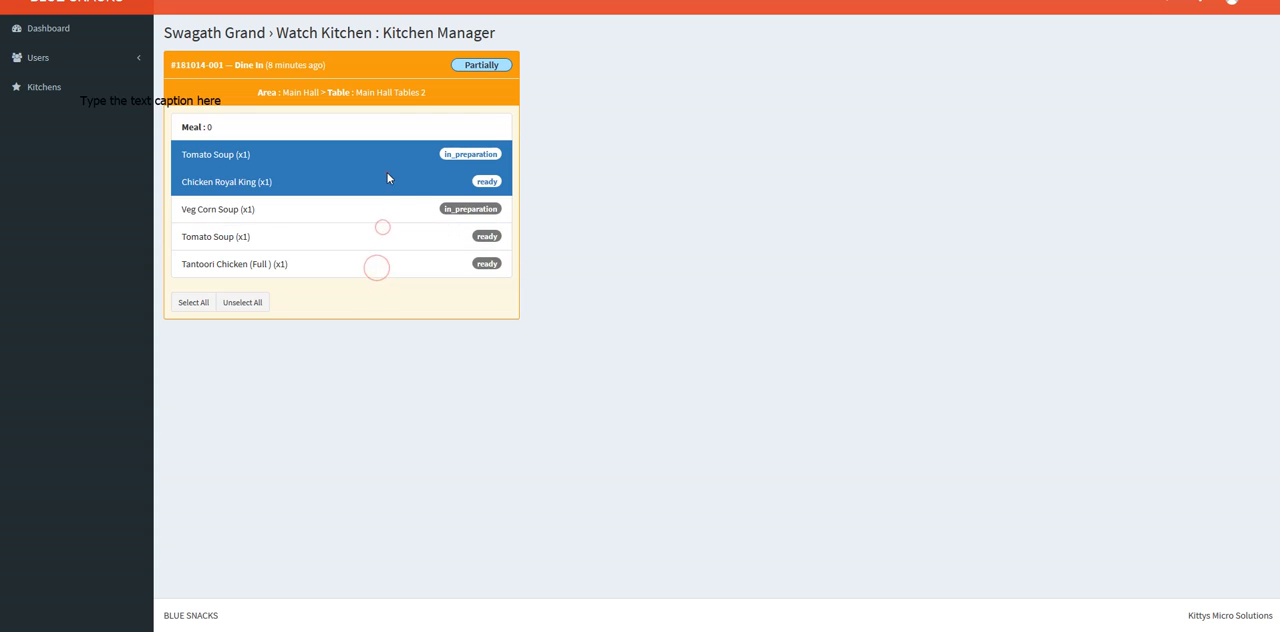
{"action": "left_click", "coordinate": [387, 180]}
{"action": "left_click", "coordinate": [380, 209]}
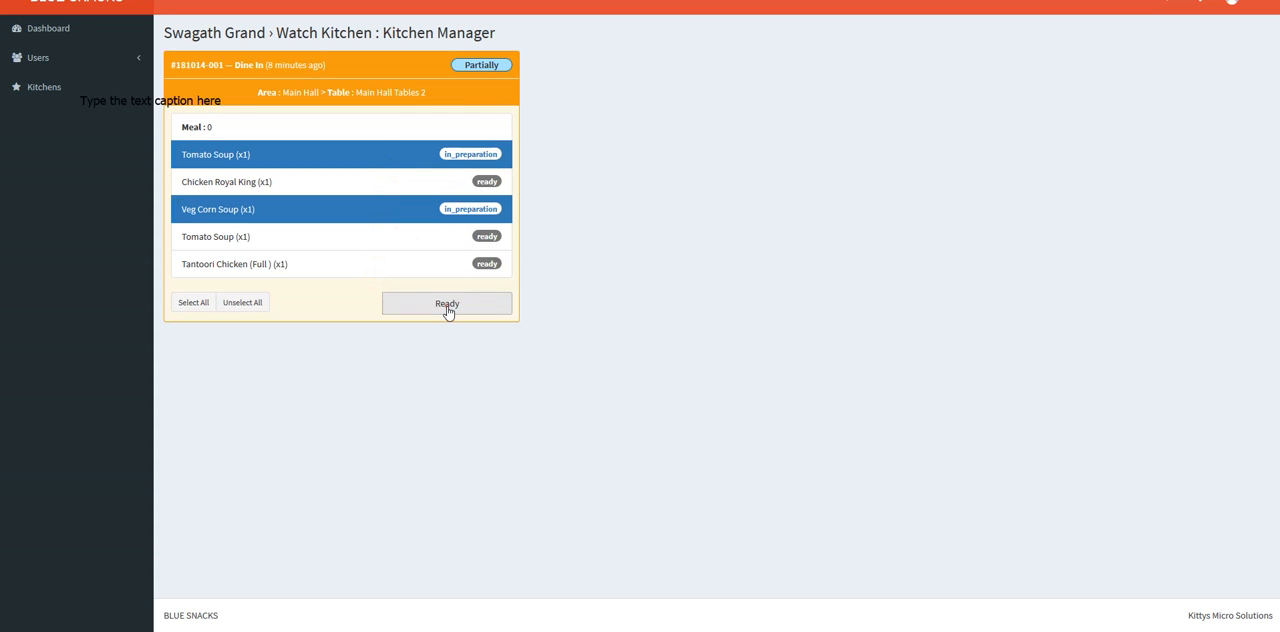
{"action": "left_click", "coordinate": [446, 306]}
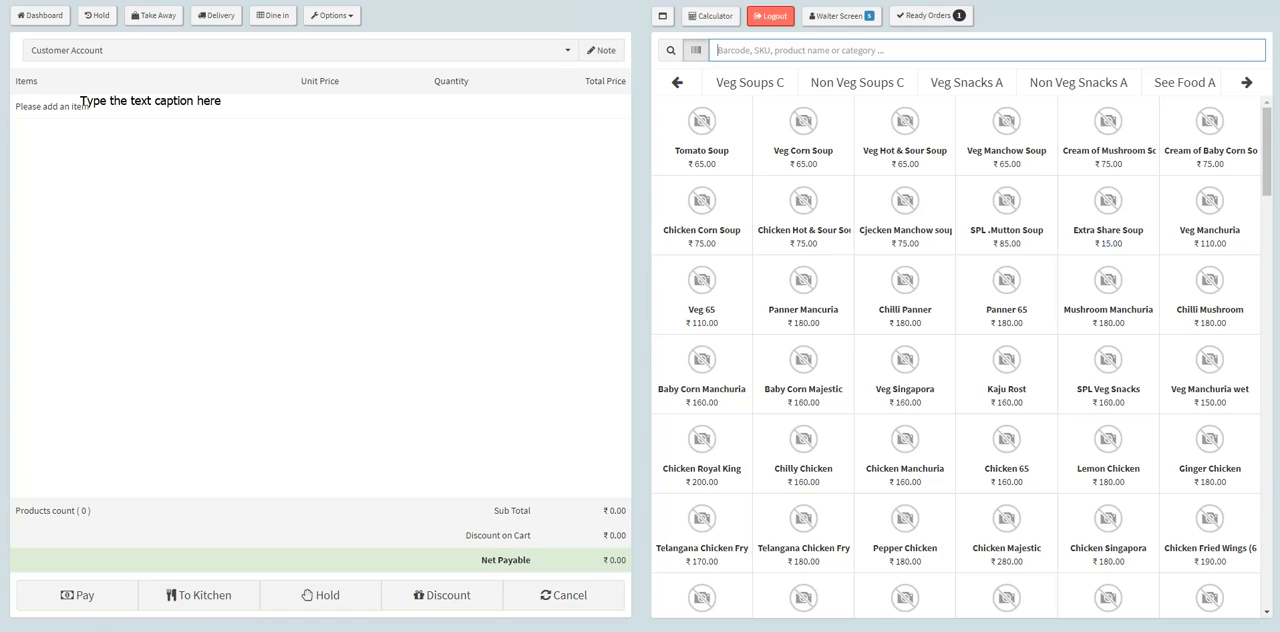
Step: Collect the extended Private Room 2 order and check it in the POS ready orders and waiter screen lists
{"action": "left_click", "coordinate": [924, 15]}
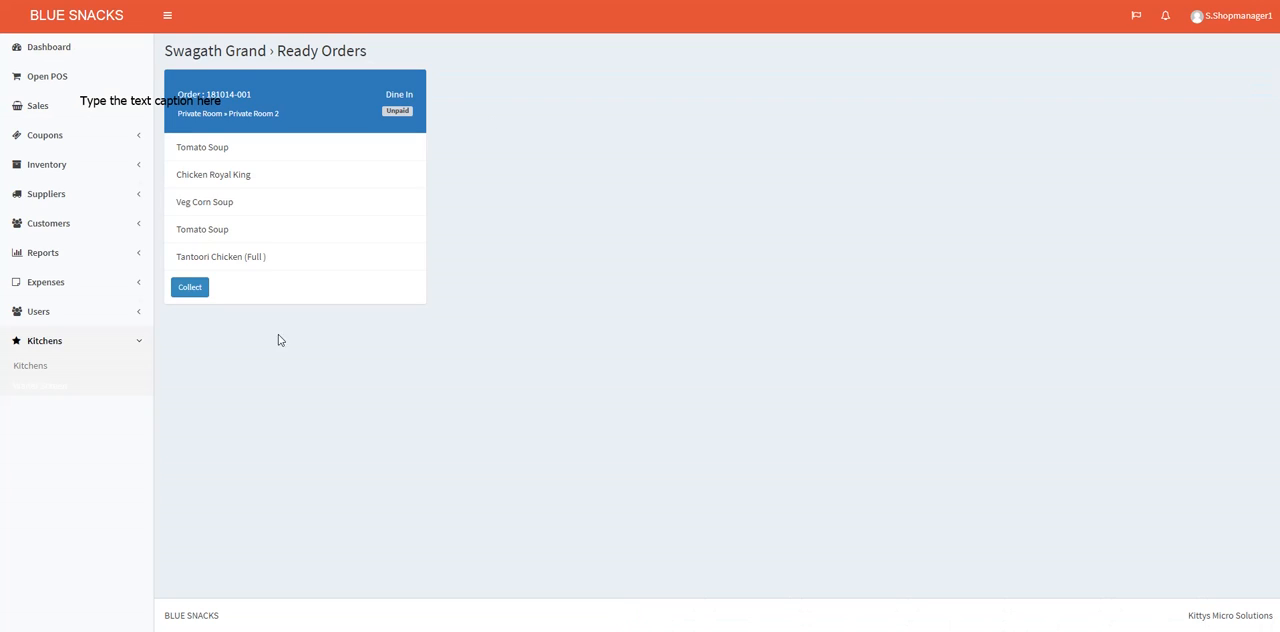
{"action": "left_click", "coordinate": [189, 288]}
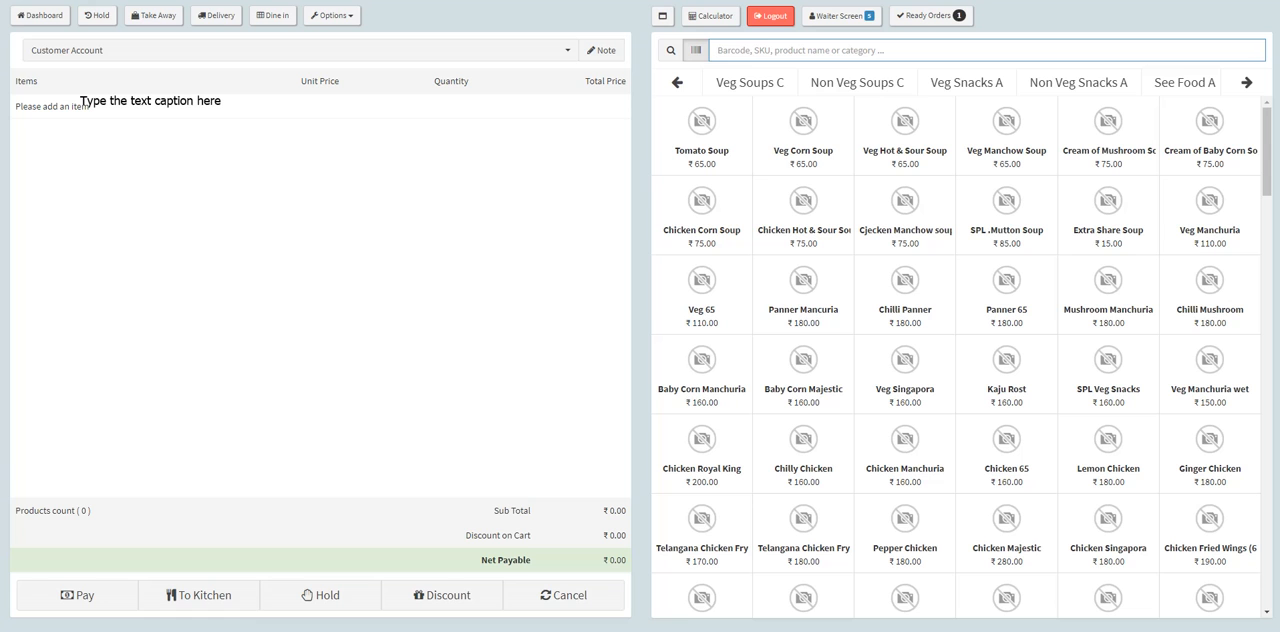
{"action": "left_click", "coordinate": [924, 16]}
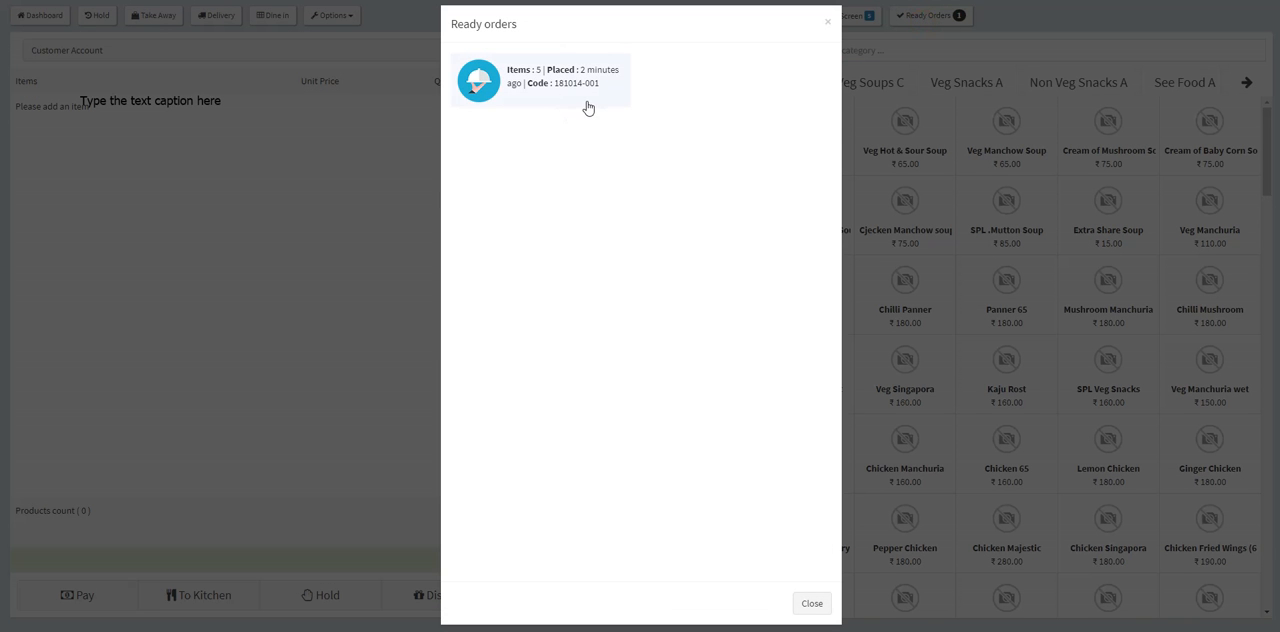
{"action": "left_click", "coordinate": [828, 26]}
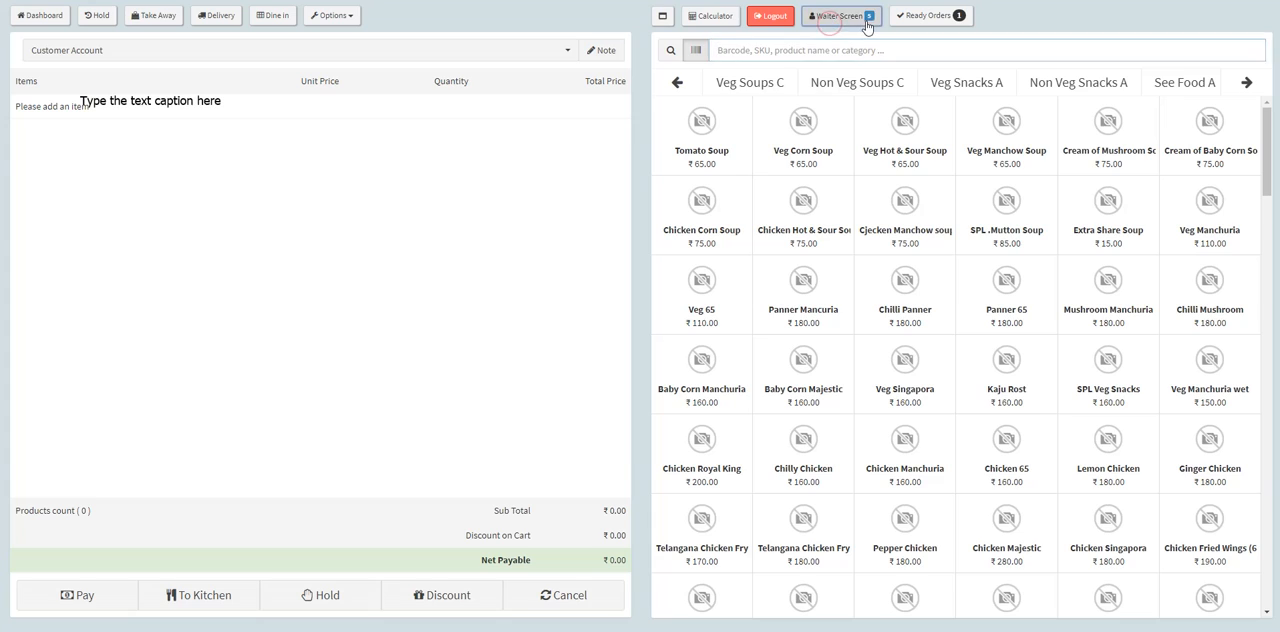
{"action": "left_click", "coordinate": [866, 16]}
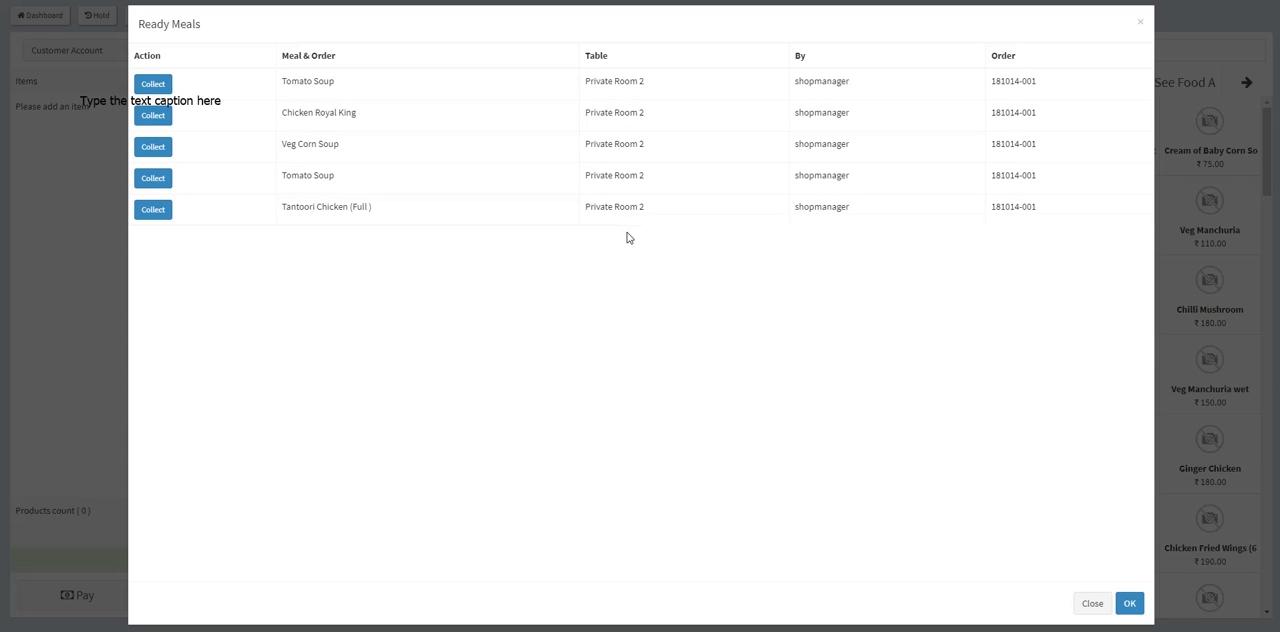
{"action": "left_click", "coordinate": [1140, 22]}
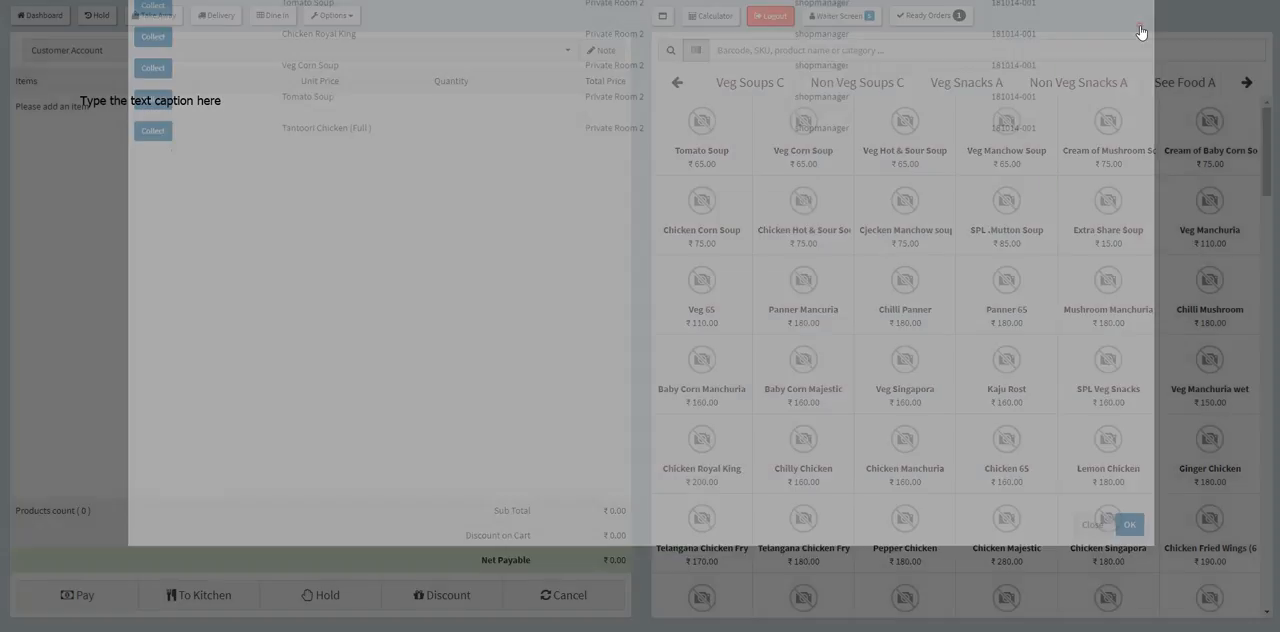
Step: Pay the ready Private Room 2 order in full by cash and dismiss the receipt without printing it
{"action": "left_click", "coordinate": [957, 14]}
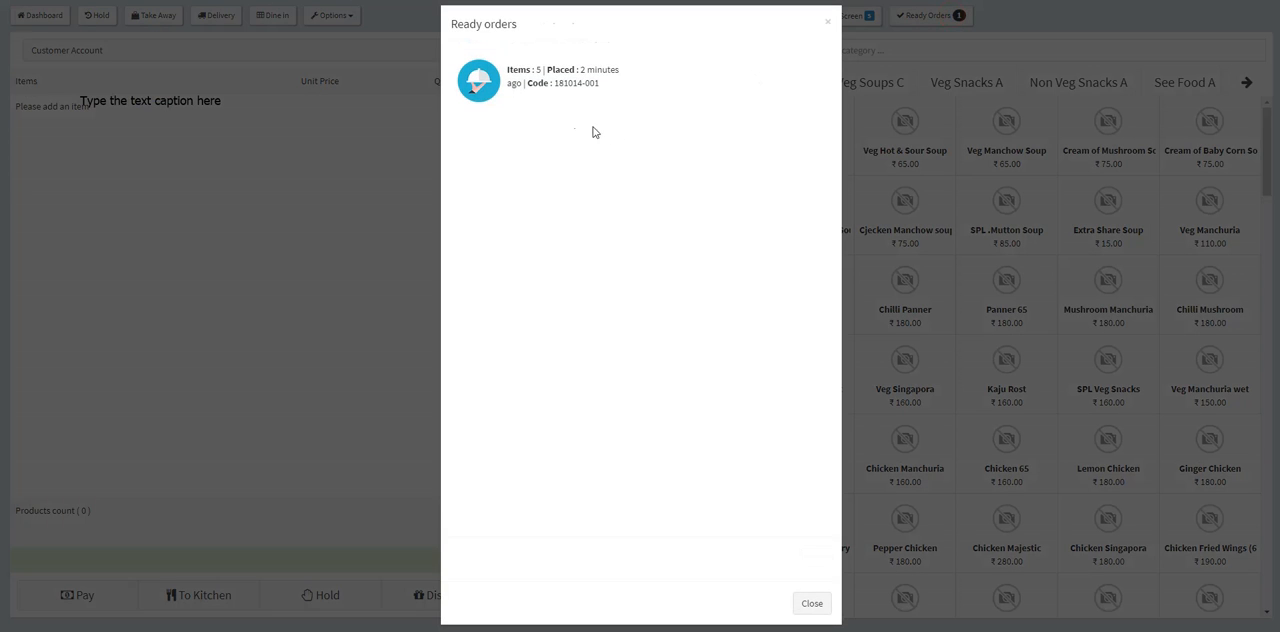
{"action": "left_click", "coordinate": [543, 100]}
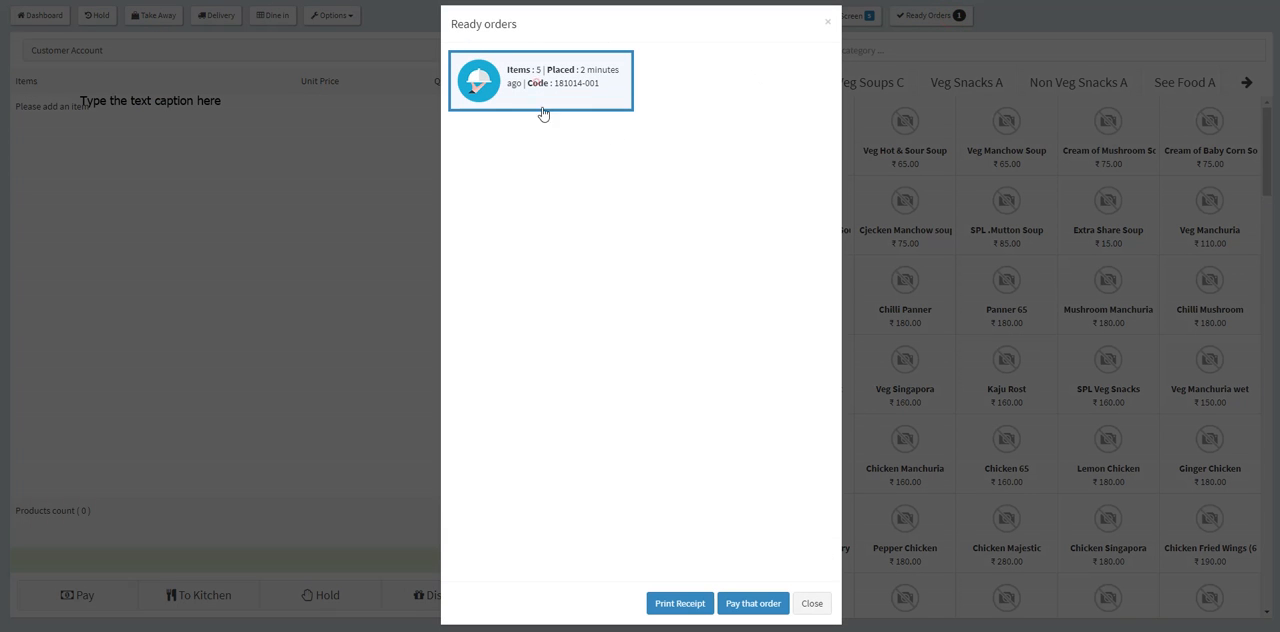
{"action": "left_click", "coordinate": [745, 605]}
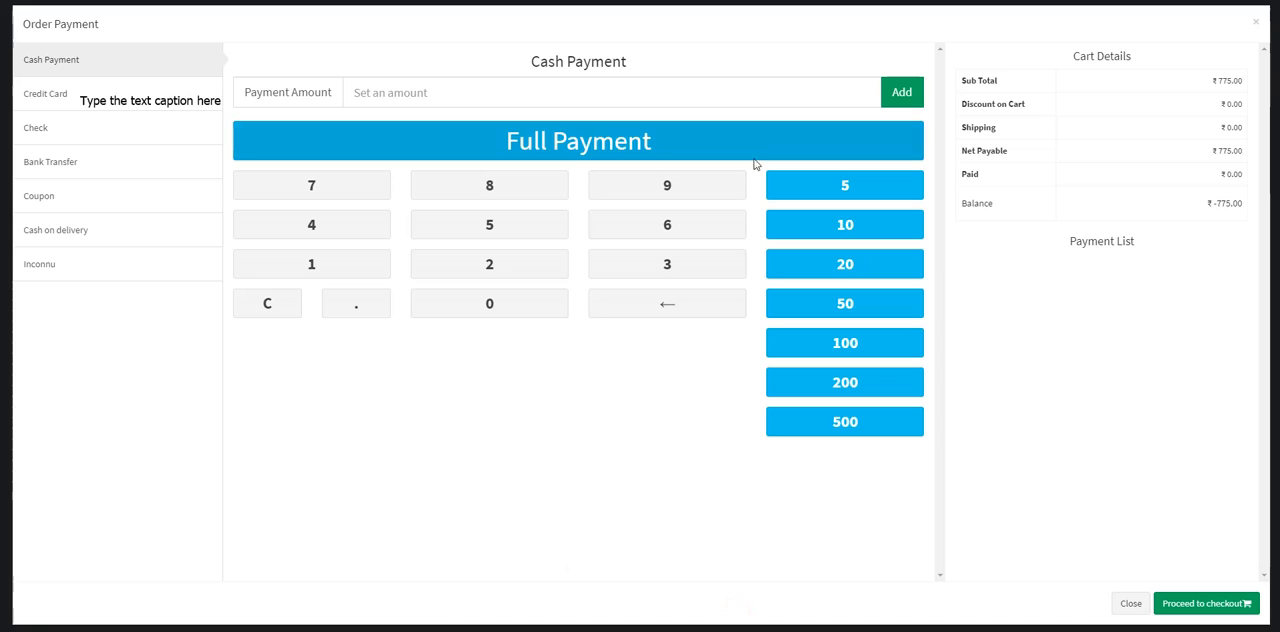
{"action": "left_click", "coordinate": [739, 145]}
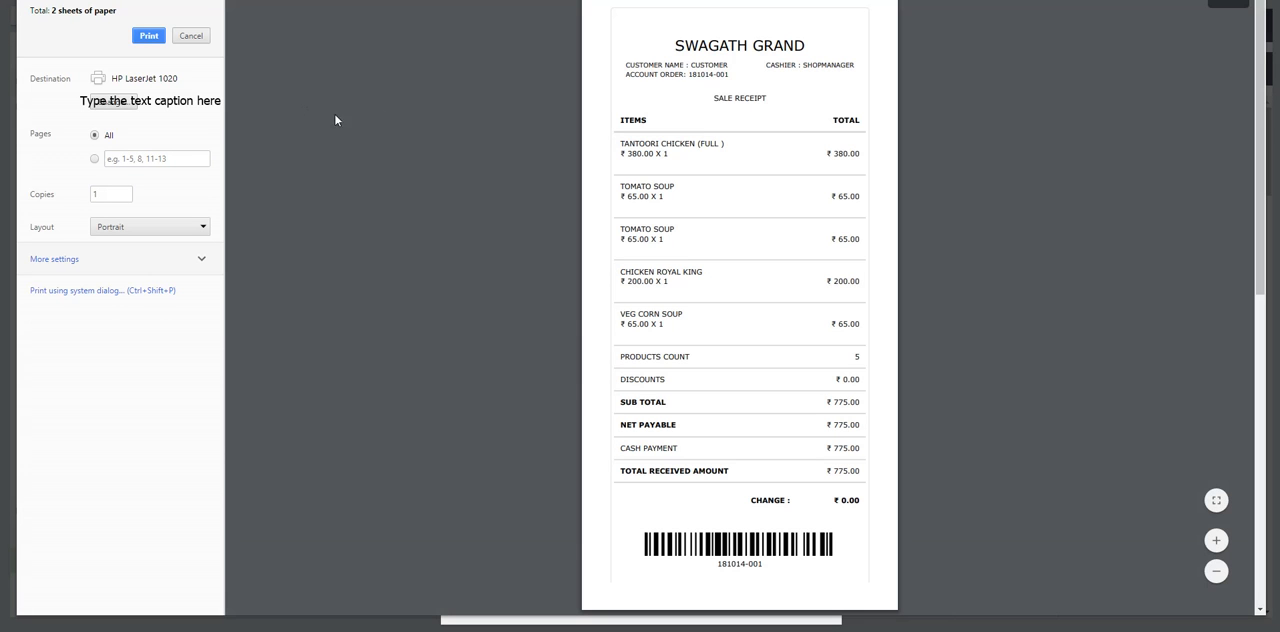
{"action": "left_click", "coordinate": [190, 36]}
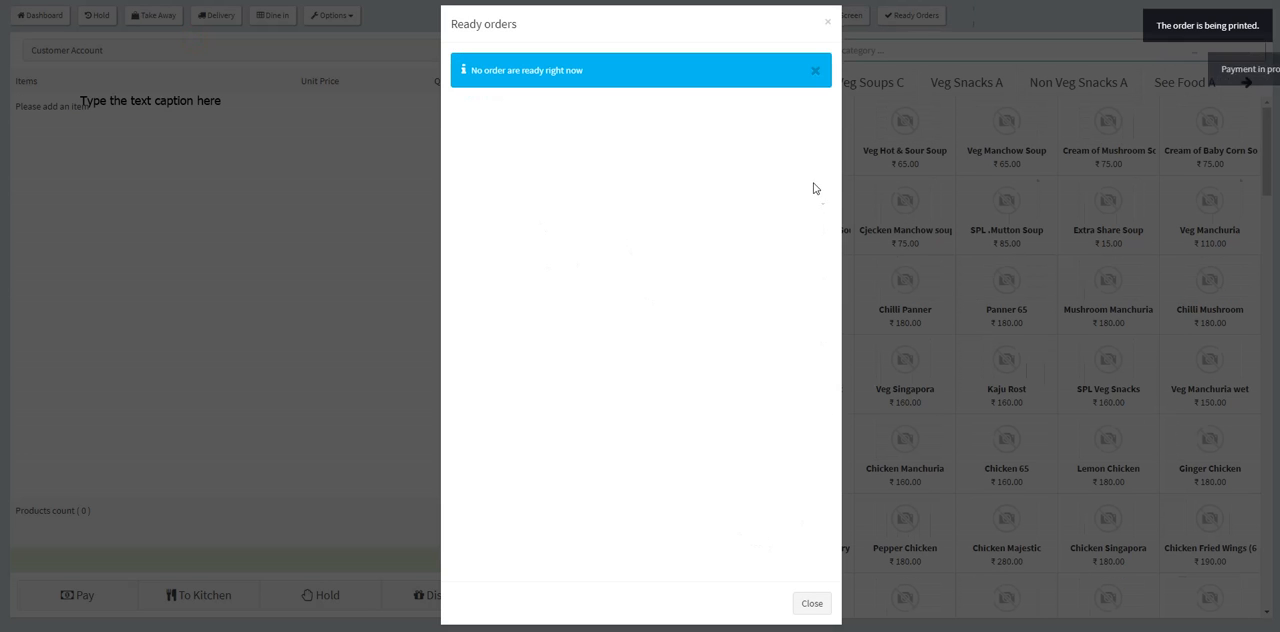
{"action": "left_click", "coordinate": [828, 25]}
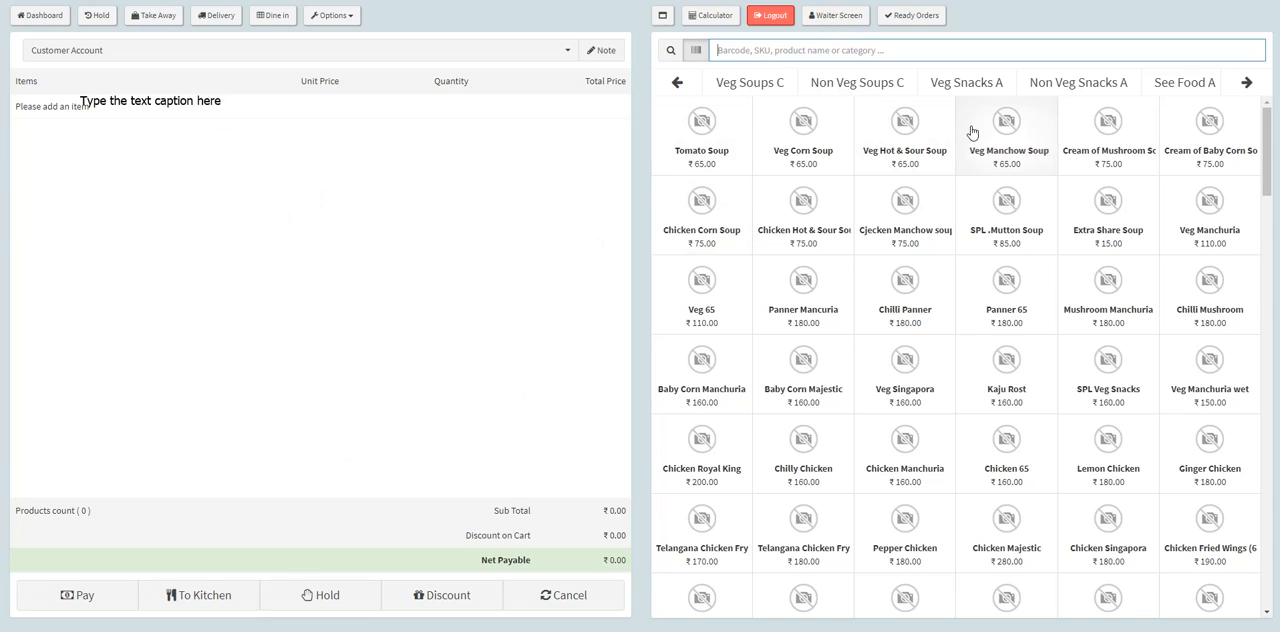
Step: Add one Chicken Majestic, one Mutton Rost (BL) and one Telangana Chicken Fry (BL) from Non Veg Snacks A to a new order
{"action": "left_click", "coordinate": [989, 87]}
{"action": "left_click", "coordinate": [1051, 88]}
{"action": "left_click", "coordinate": [994, 182]}
{"action": "left_click", "coordinate": [993, 303]}
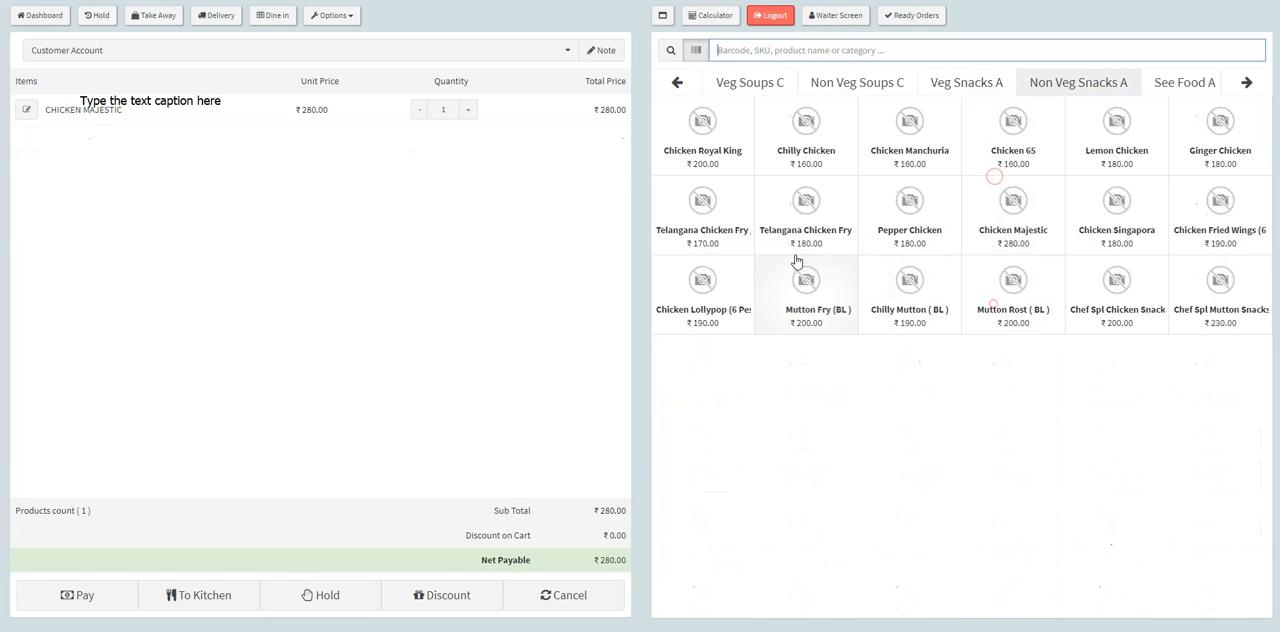
{"action": "left_click", "coordinate": [795, 253]}
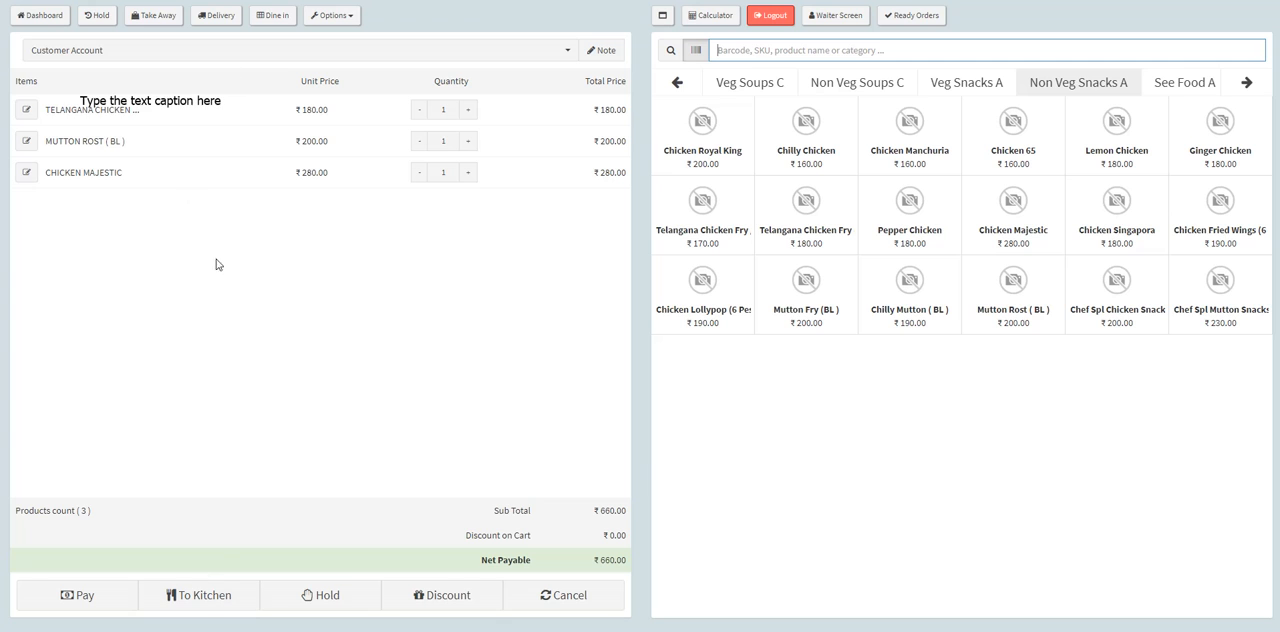
Step: Send the new order to the kitchen as Take Away and cancel printing its receipt
{"action": "left_click", "coordinate": [213, 597]}
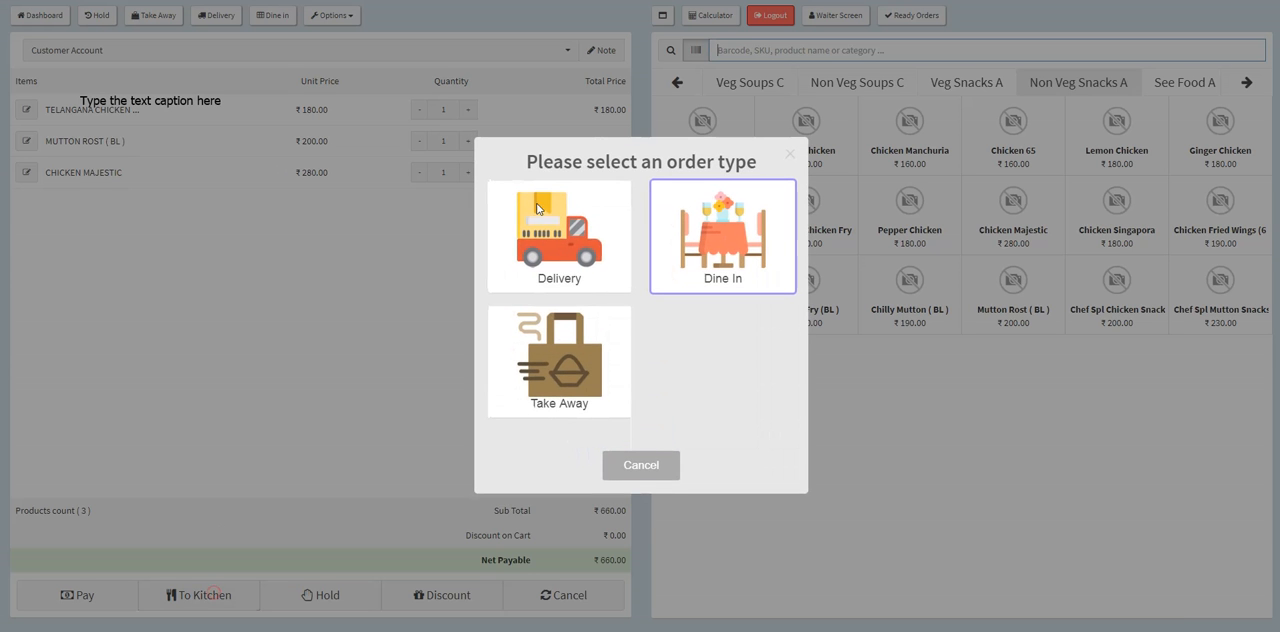
{"action": "left_click", "coordinate": [562, 368]}
{"action": "left_click", "coordinate": [590, 392]}
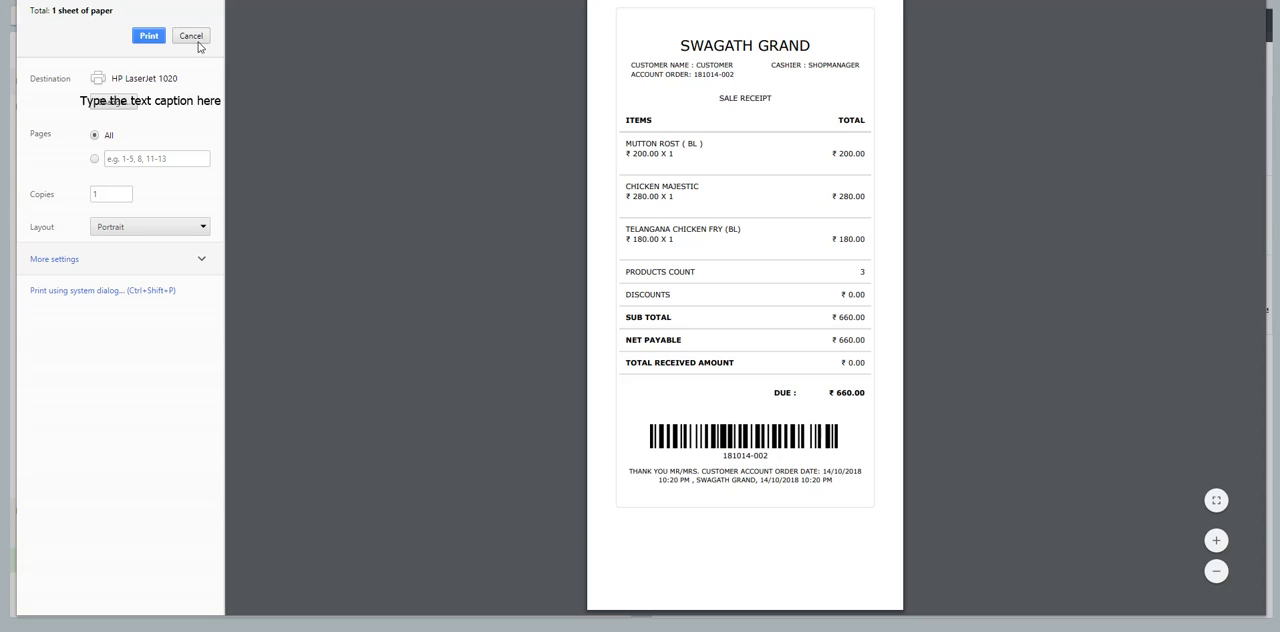
{"action": "left_click", "coordinate": [195, 37]}
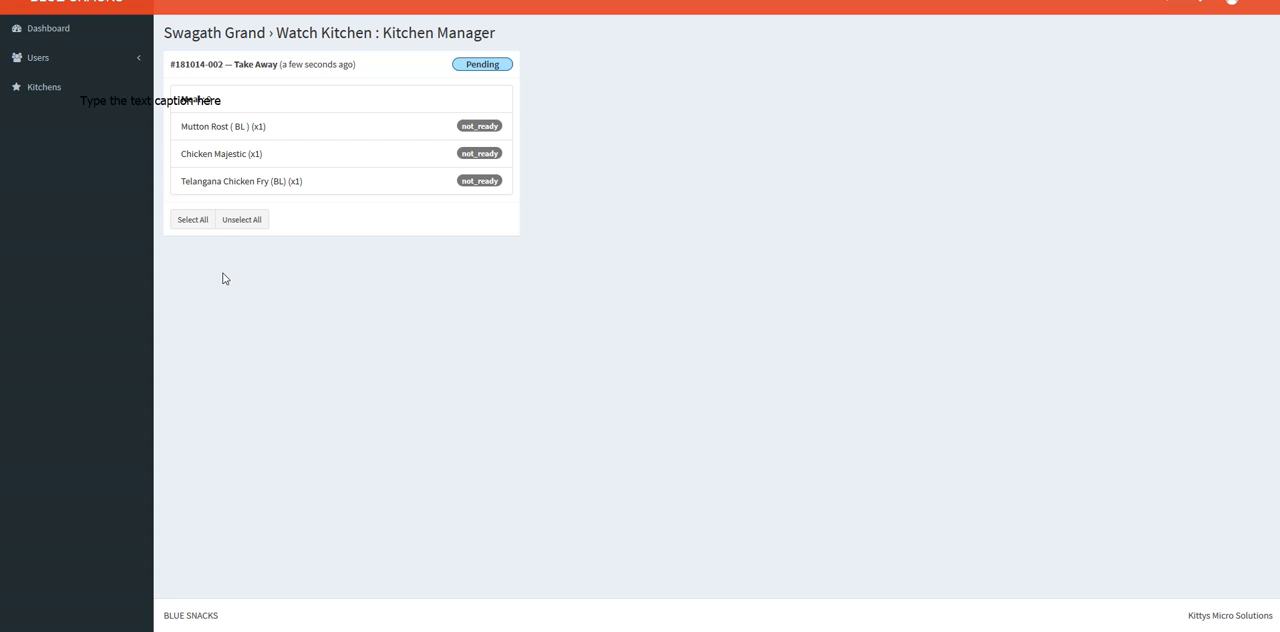
Step: Start cooking all three items of the pending take-away order in the Kitchen Manager view
{"action": "left_click_drag", "start_coordinate": [382, 30], "coordinate": [500, 40]}
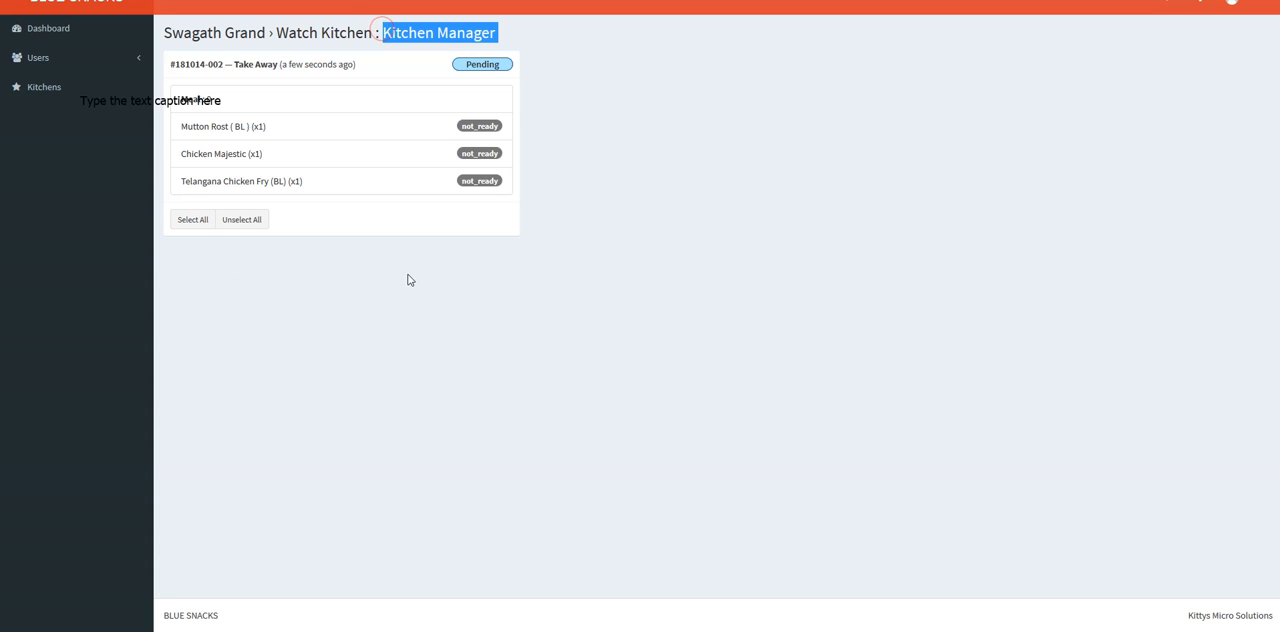
{"action": "left_click", "coordinate": [192, 219]}
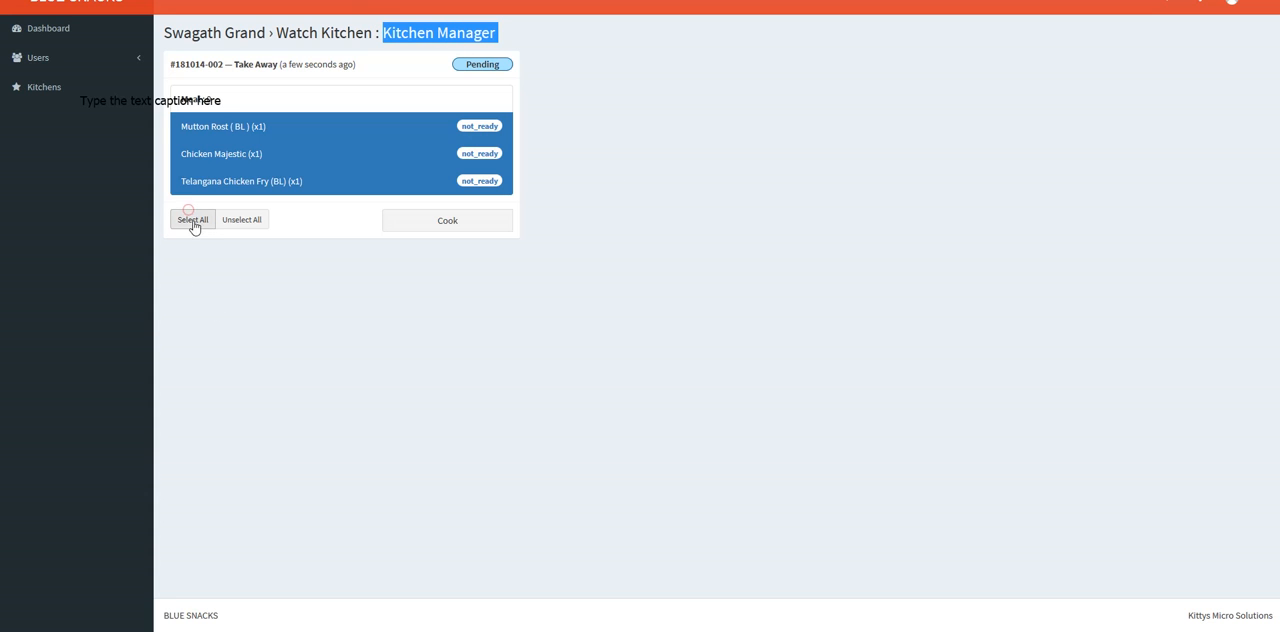
{"action": "left_click", "coordinate": [426, 222]}
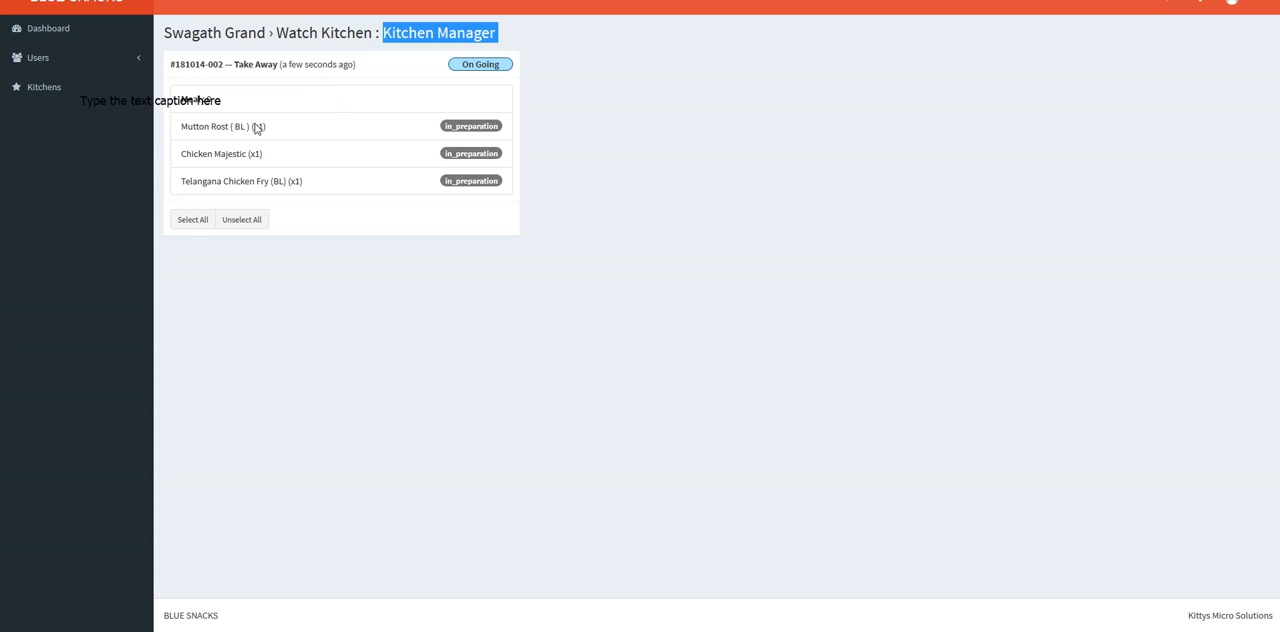
Step: Mark all three items in preparation on the take-away order as ready
{"action": "left_click", "coordinate": [187, 226]}
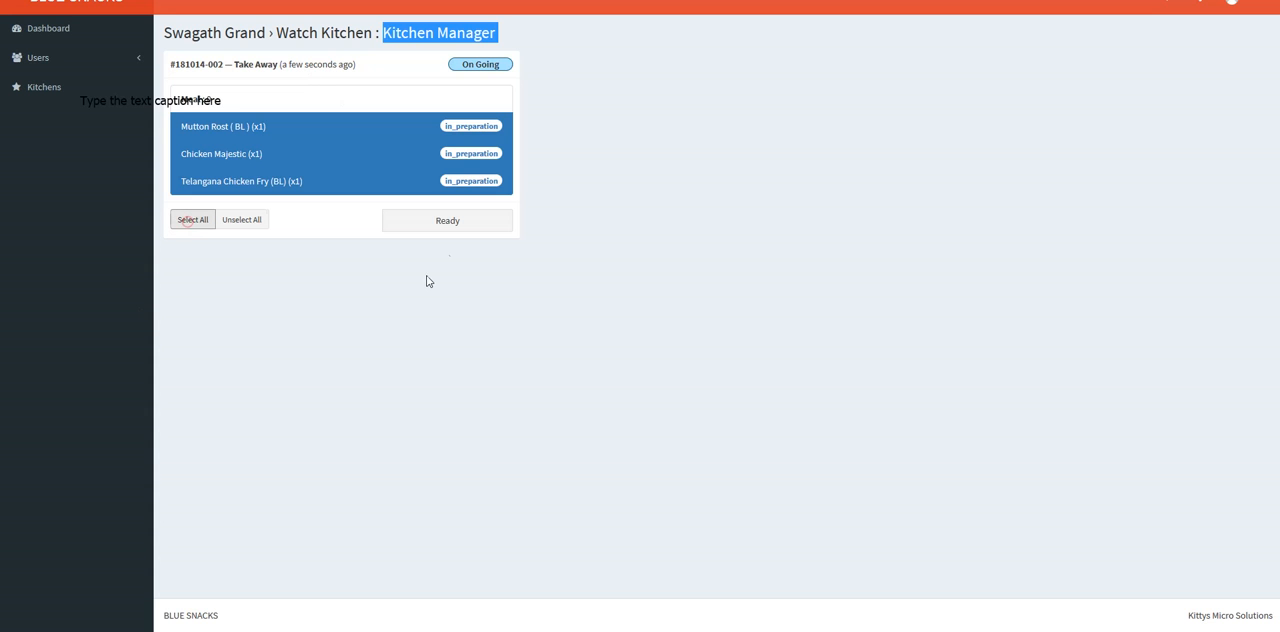
{"action": "left_click", "coordinate": [451, 222]}
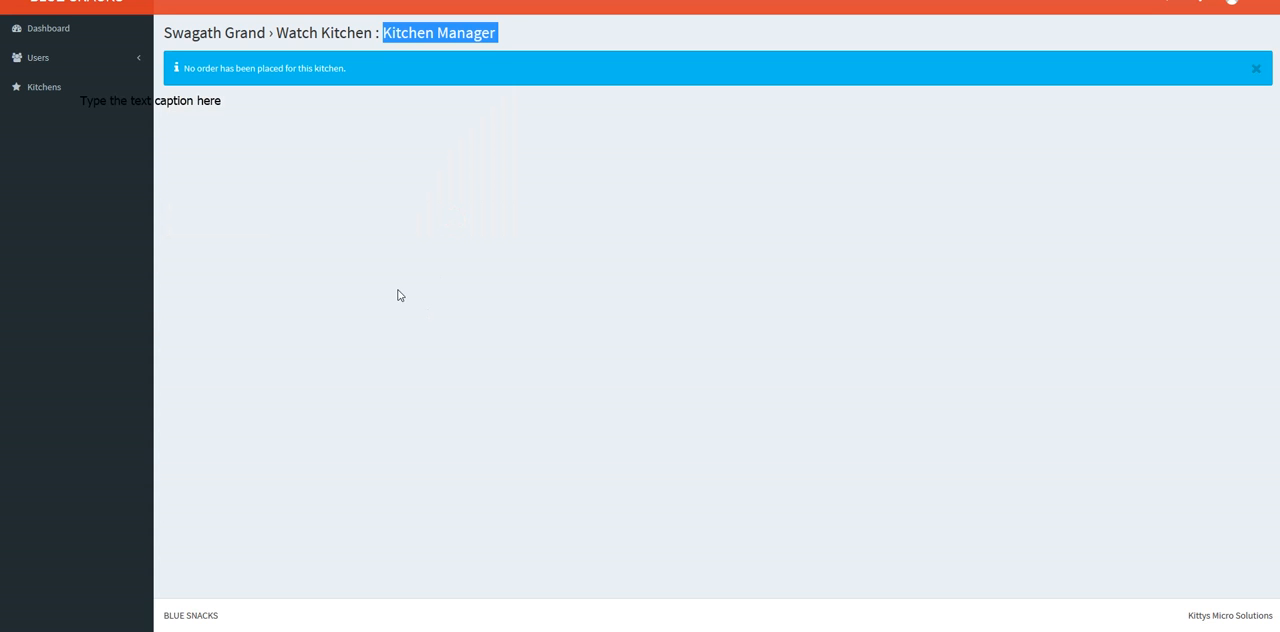
{"action": "left_click", "coordinate": [371, 155]}
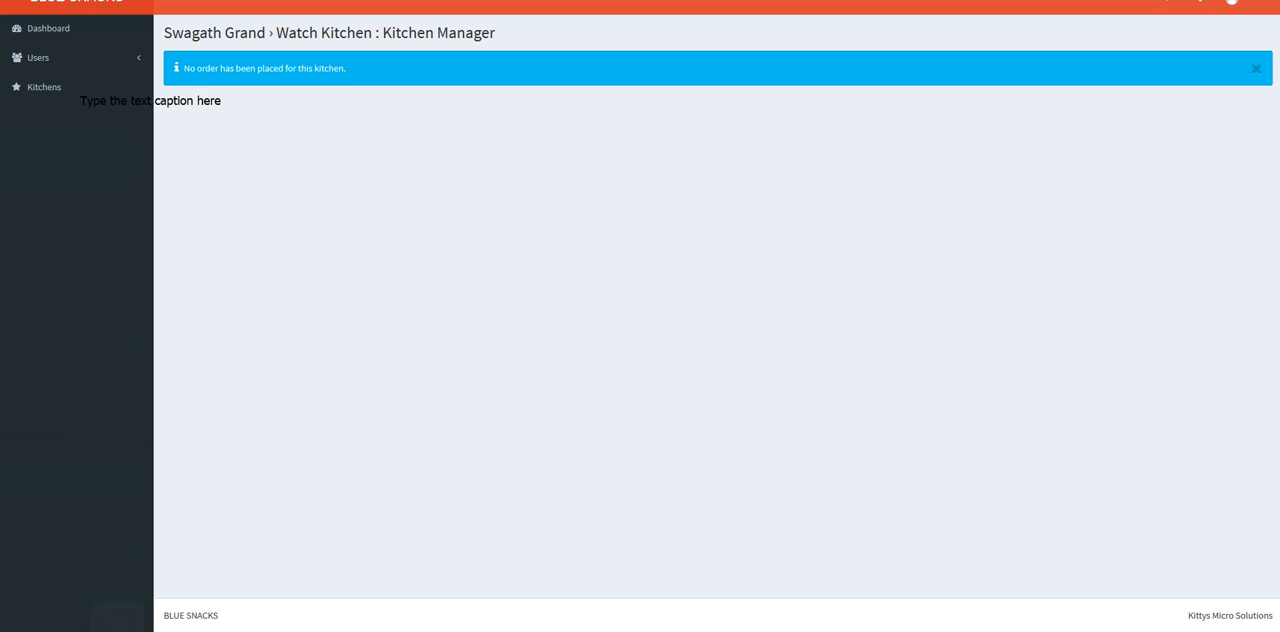